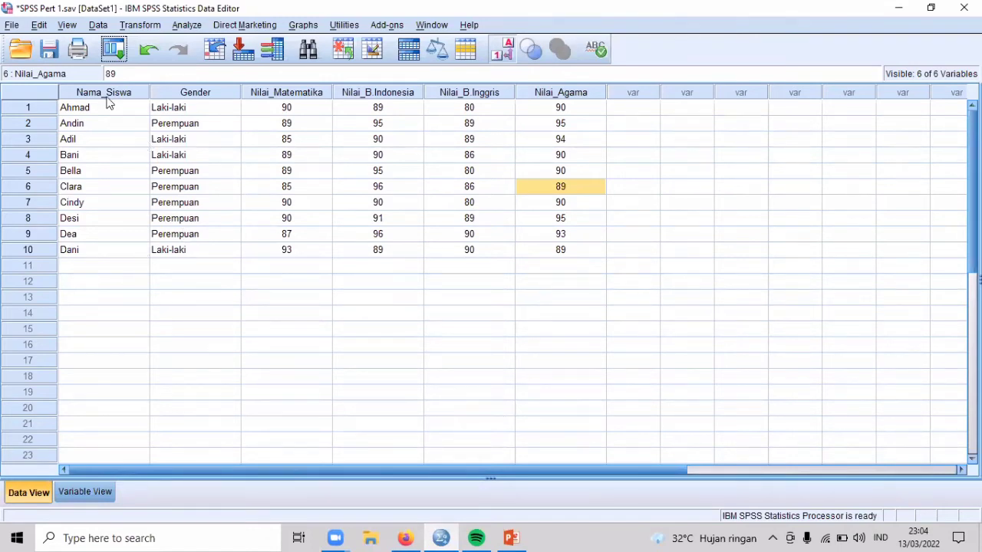
{"action": "left_click", "coordinate": [141, 99]}
{"action": "left_click", "coordinate": [203, 99]}
{"action": "left_click", "coordinate": [298, 98]}
{"action": "left_click", "coordinate": [376, 98]}
{"action": "left_click", "coordinate": [469, 98]}
{"action": "left_click", "coordinate": [568, 98]}
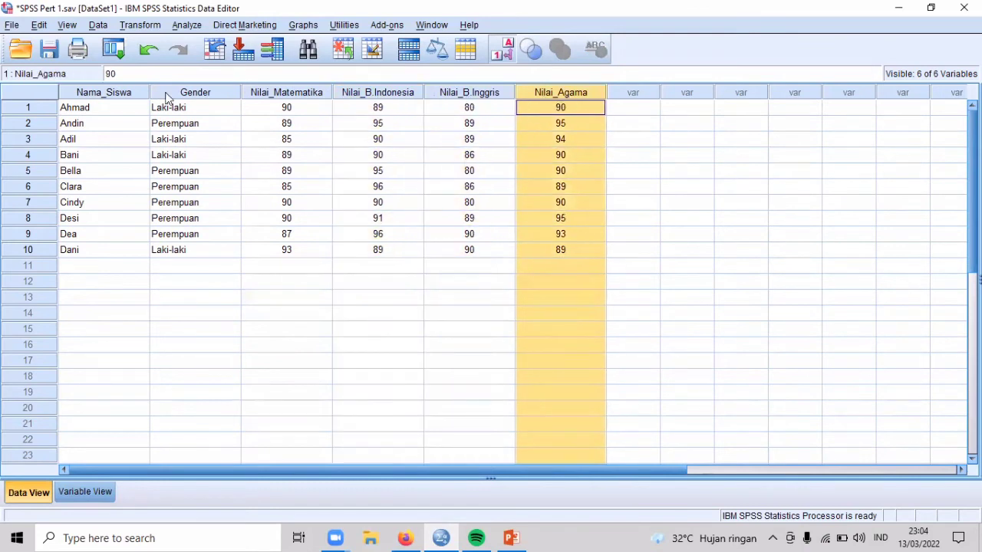
{"action": "left_click", "coordinate": [127, 95]}
Run a Frequencies analysis with bar charts on Nilai Matematika, Nilai Bahasa Indonesia, Nilai bahasa Ingrris and Nilai Agama
{"action": "left_click", "coordinate": [189, 26]}
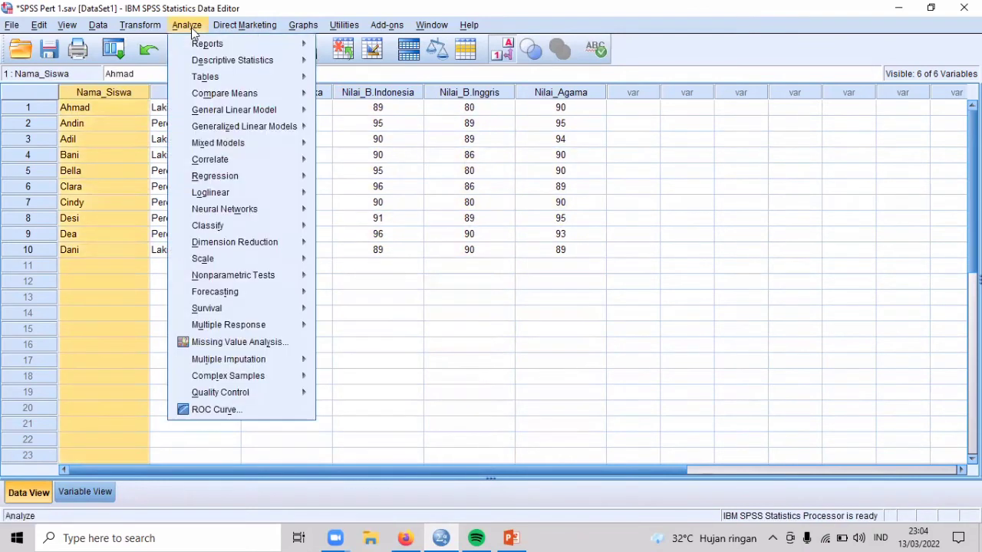
{"action": "mouse_move", "coordinate": [193, 64]}
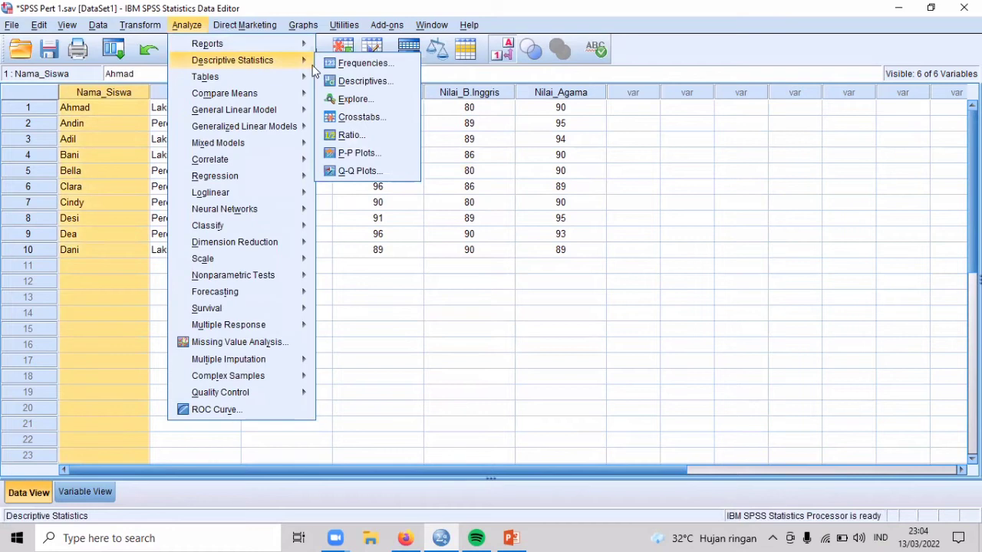
{"action": "left_click", "coordinate": [343, 65]}
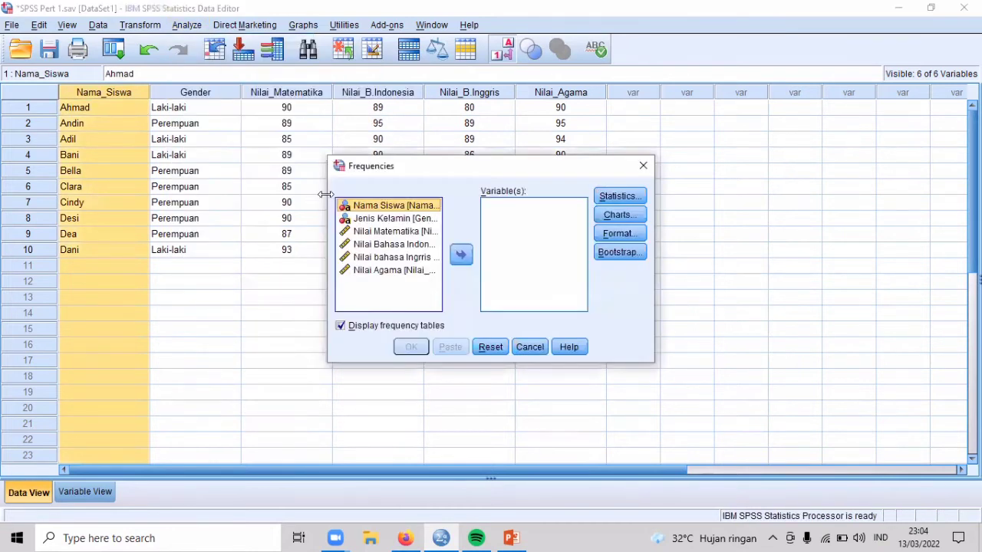
{"action": "left_click", "coordinate": [377, 232]}
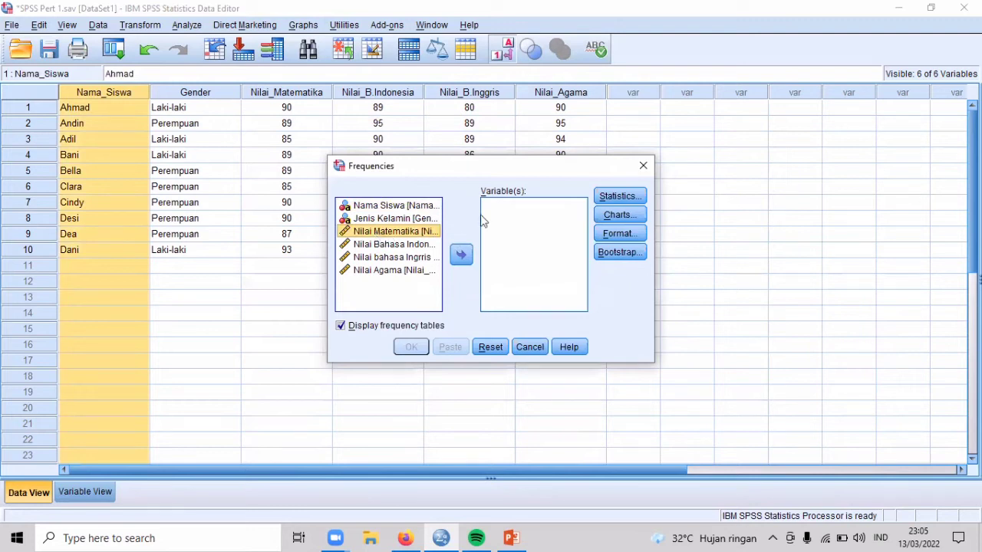
{"action": "left_click", "coordinate": [461, 258]}
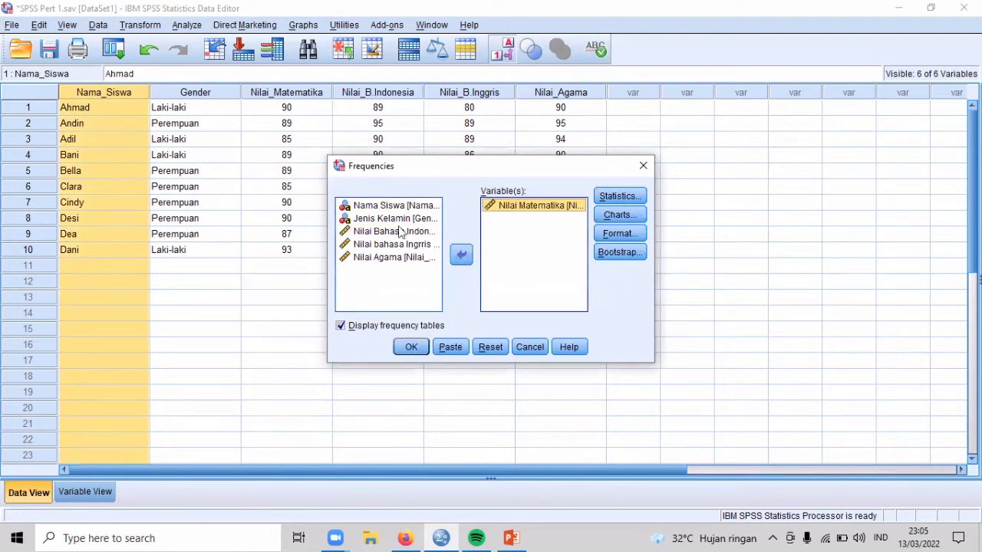
{"action": "left_click", "coordinate": [461, 258]}
{"action": "left_click", "coordinate": [459, 260]}
{"action": "left_click", "coordinate": [458, 259]}
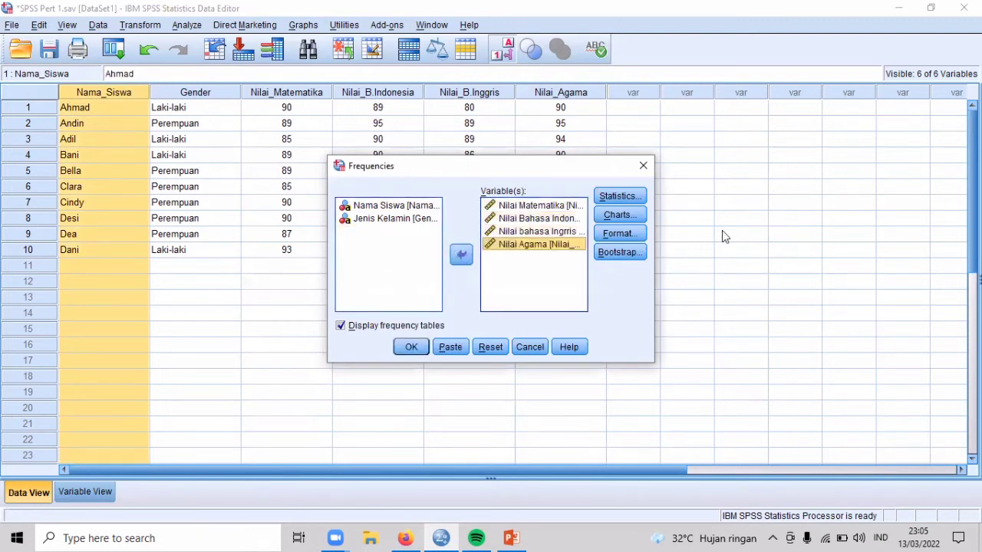
{"action": "left_click", "coordinate": [630, 215]}
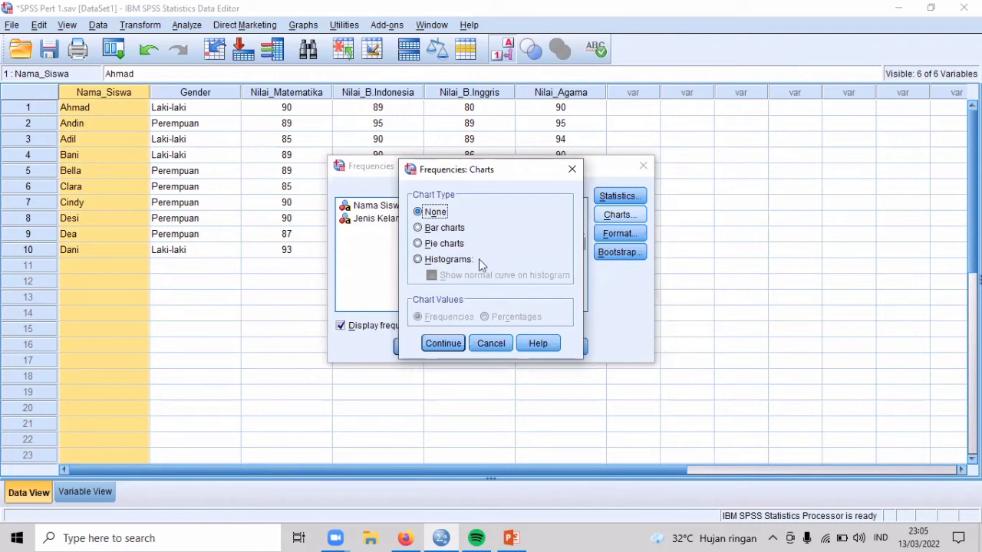
{"action": "left_click", "coordinate": [443, 228]}
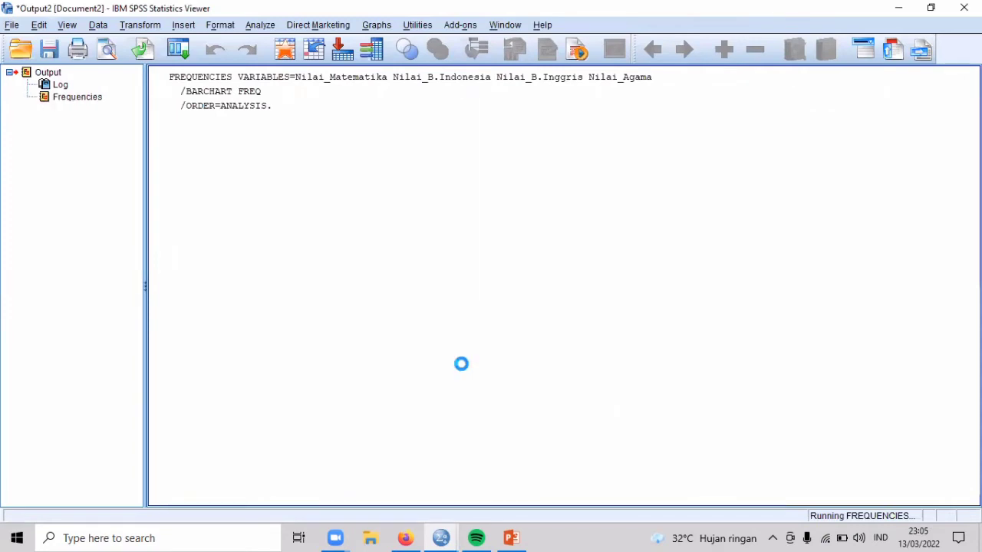
Examine the frequency tables and bar charts for the four score variables in the output
{"action": "scroll", "coordinate": [570, 326], "scroll_direction": "down", "scroll_amount": 5}
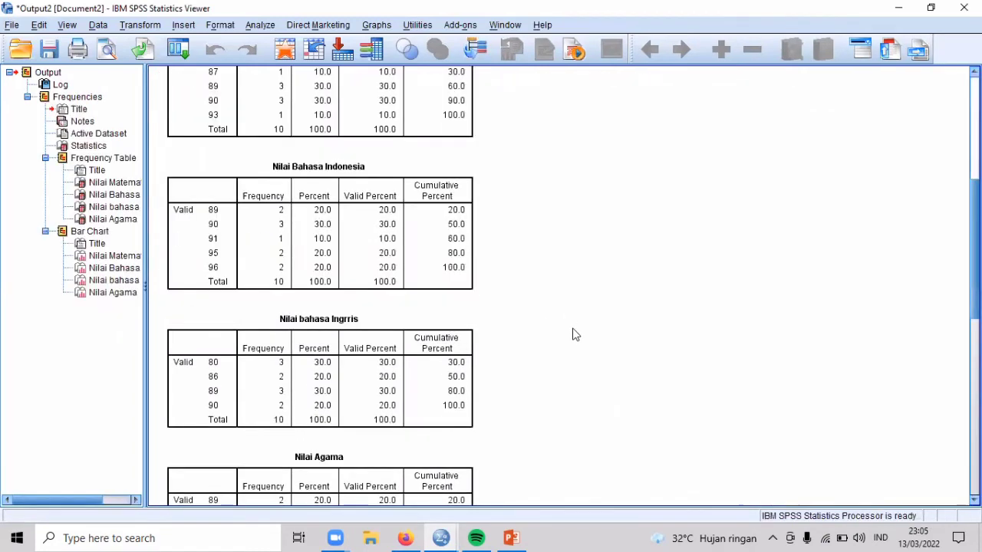
{"action": "scroll", "coordinate": [579, 335], "scroll_direction": "down", "scroll_amount": 4}
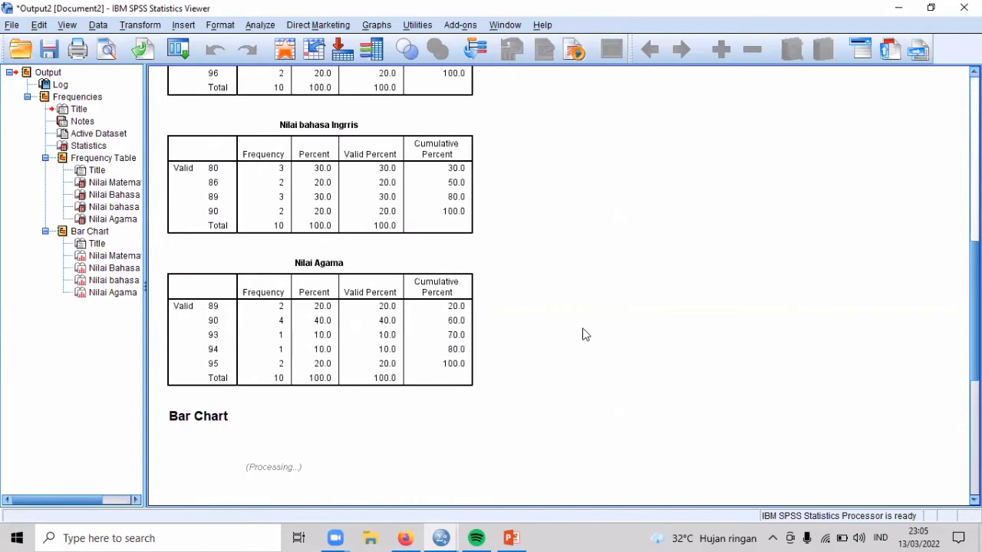
{"action": "scroll", "coordinate": [582, 335], "scroll_direction": "down", "scroll_amount": 5}
{"action": "scroll", "coordinate": [583, 333], "scroll_direction": "up", "scroll_amount": 5}
{"action": "scroll", "coordinate": [580, 333], "scroll_direction": "up", "scroll_amount": 4}
{"action": "scroll", "coordinate": [415, 307], "scroll_direction": "down", "scroll_amount": 6}
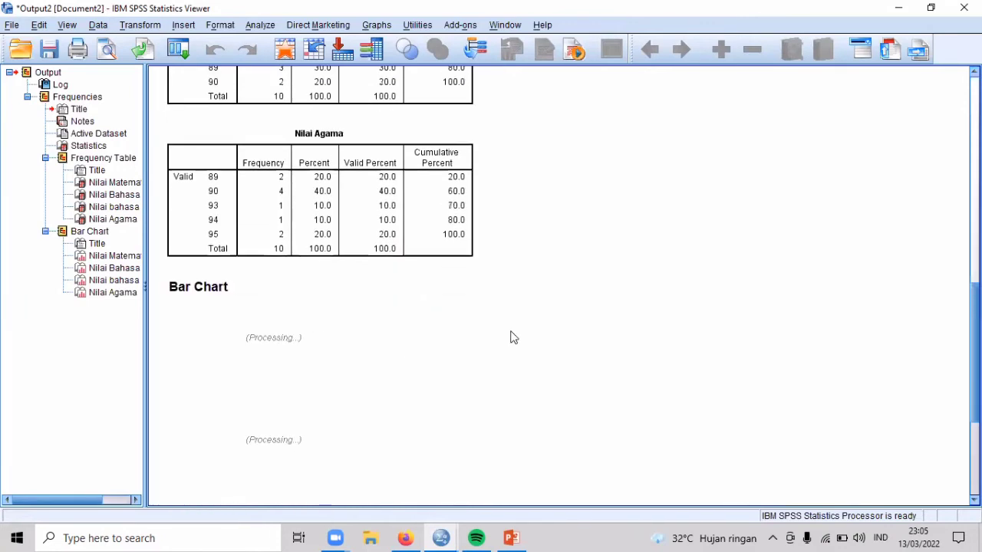
{"action": "scroll", "coordinate": [517, 331], "scroll_direction": "down", "scroll_amount": 4}
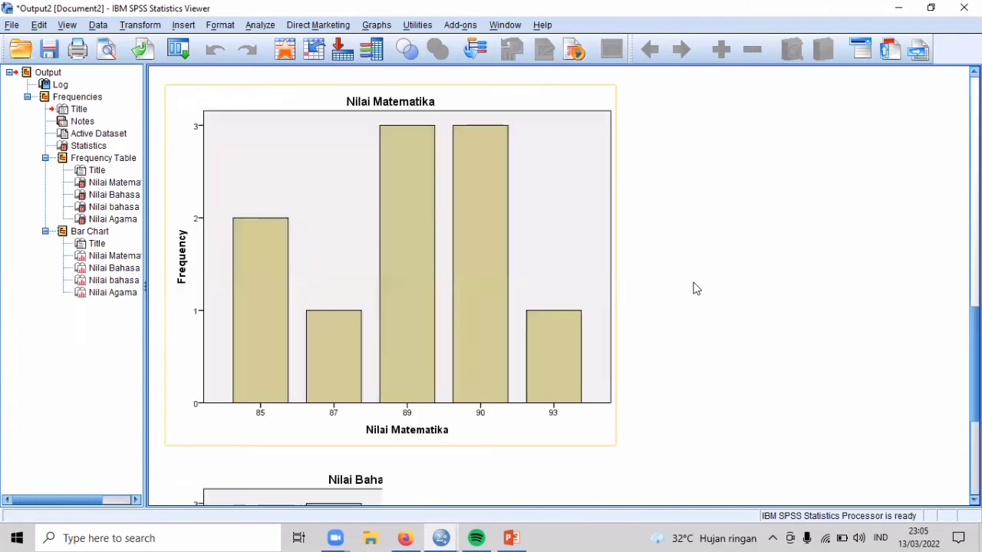
{"action": "scroll", "coordinate": [695, 287], "scroll_direction": "up", "scroll_amount": 3}
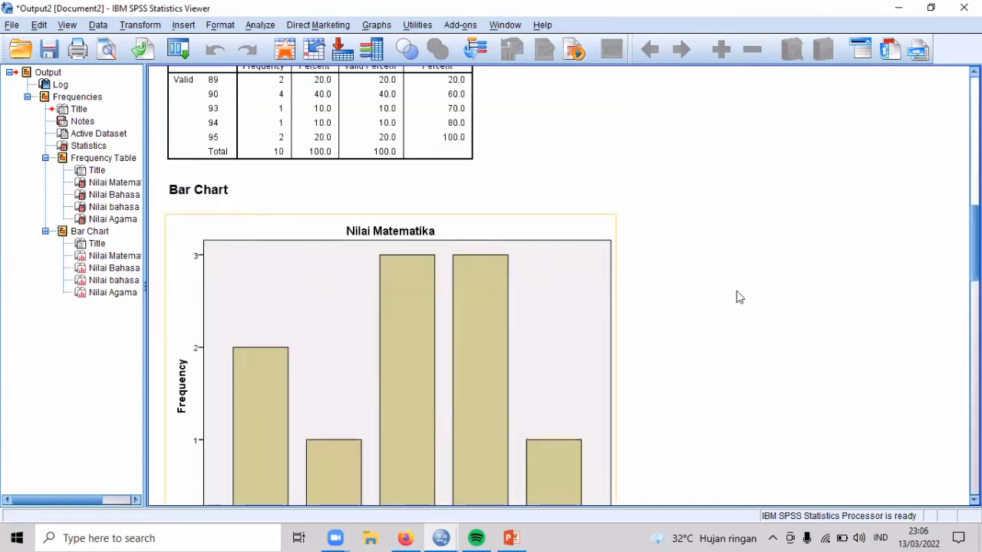
{"action": "scroll", "coordinate": [736, 293], "scroll_direction": "down", "scroll_amount": 2}
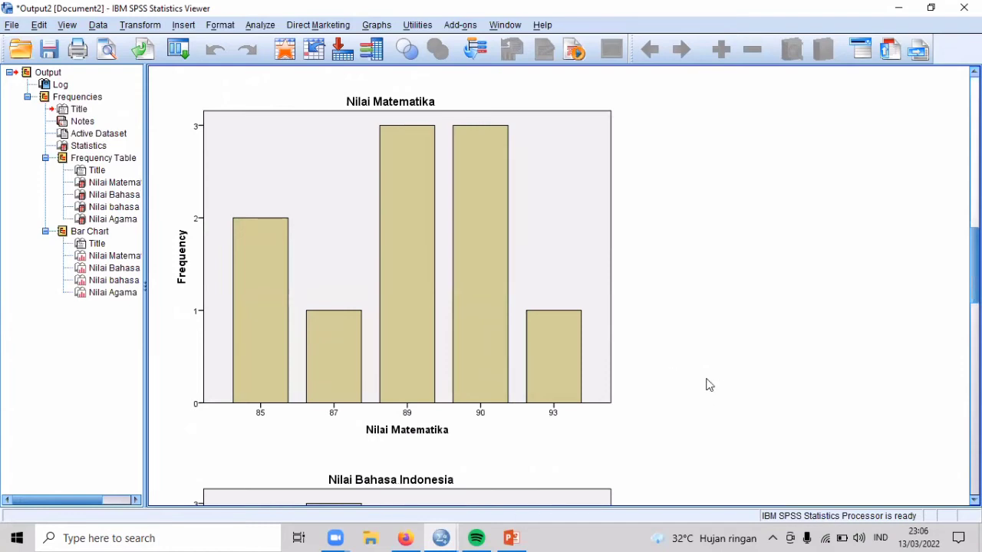
{"action": "scroll", "coordinate": [709, 385], "scroll_direction": "down", "scroll_amount": 3}
{"action": "scroll", "coordinate": [708, 383], "scroll_direction": "down", "scroll_amount": 5}
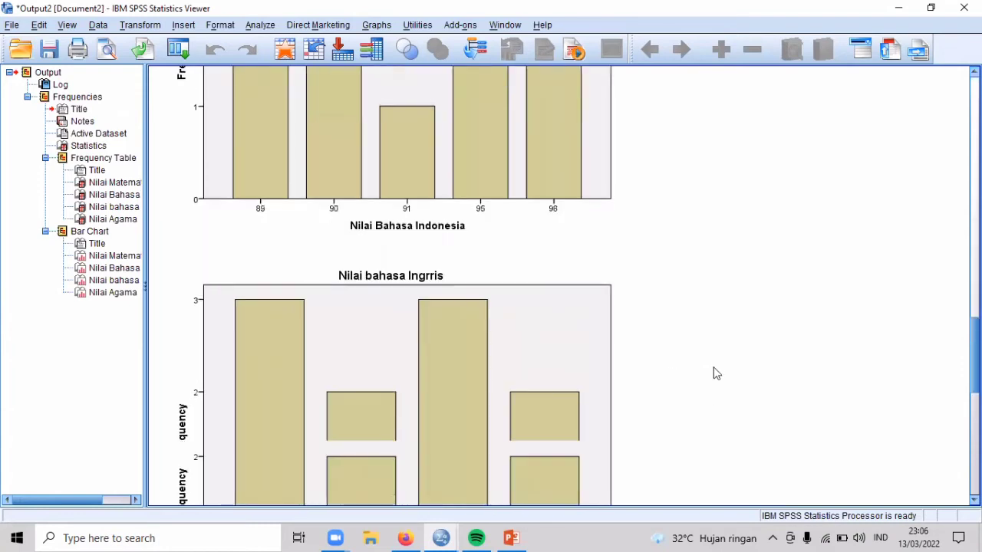
{"action": "scroll", "coordinate": [713, 373], "scroll_direction": "down", "scroll_amount": 5}
{"action": "scroll", "coordinate": [523, 456], "scroll_direction": "down", "scroll_amount": 5}
Return to the dataset and rerun the Frequencies analysis for the same four score variables with pie charts
{"action": "mouse_move", "coordinate": [441, 538]}
{"action": "left_click", "coordinate": [349, 498]}
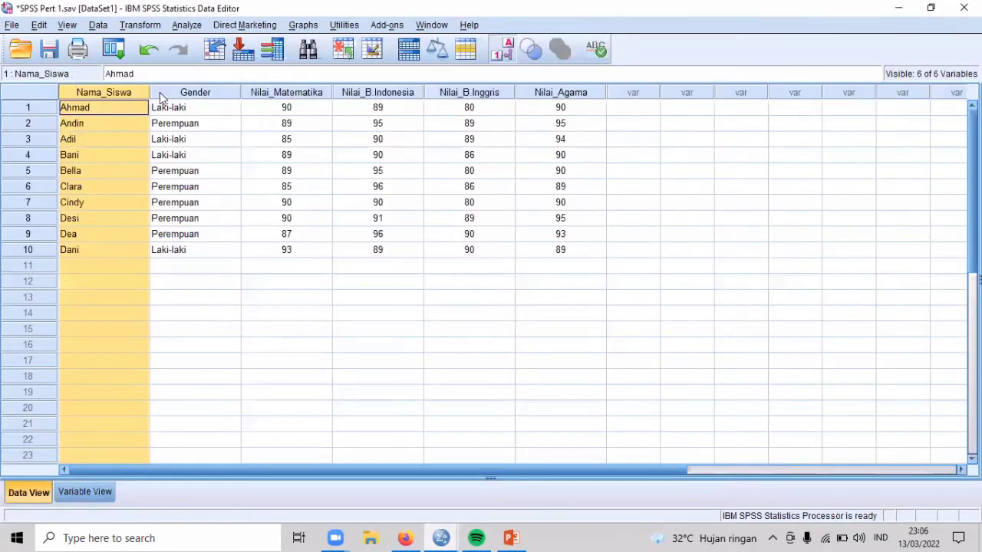
{"action": "left_click", "coordinate": [187, 25]}
{"action": "mouse_move", "coordinate": [208, 60]}
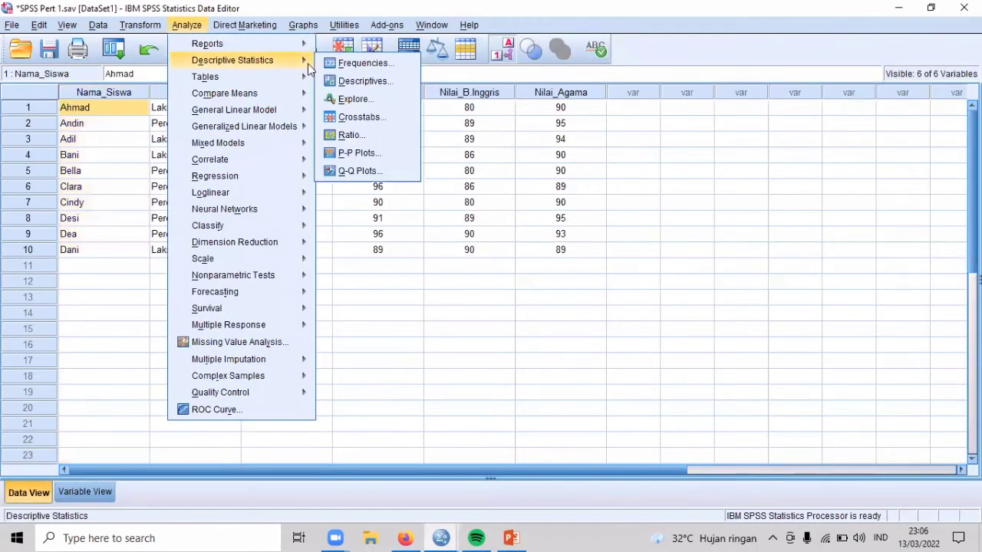
{"action": "key", "text": "Return"}
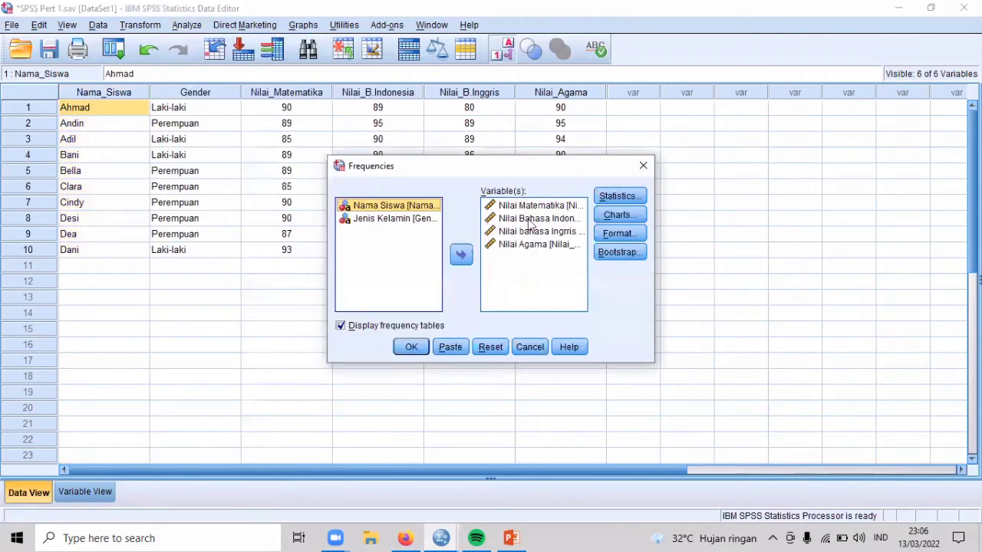
{"action": "left_click", "coordinate": [618, 215]}
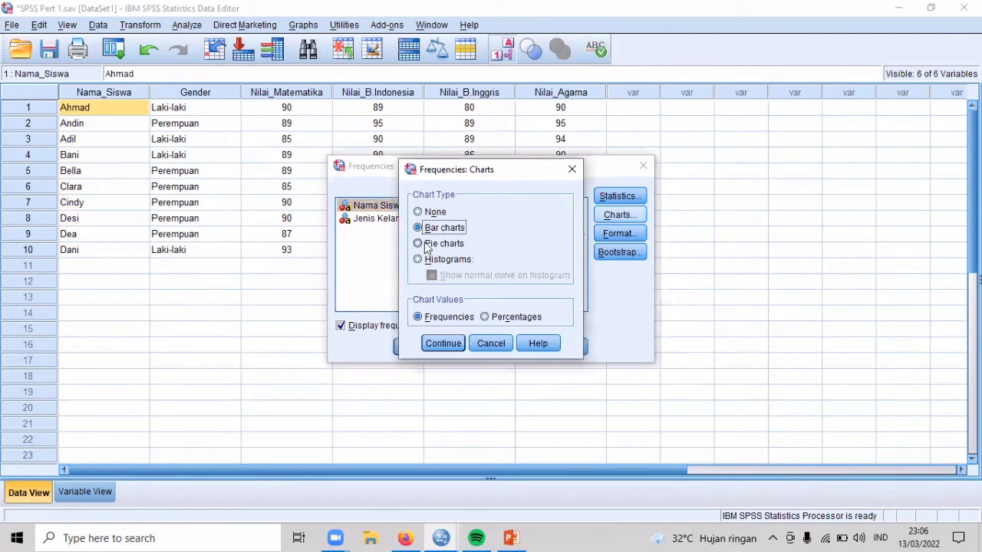
{"action": "left_click", "coordinate": [443, 243]}
{"action": "left_click", "coordinate": [445, 343]}
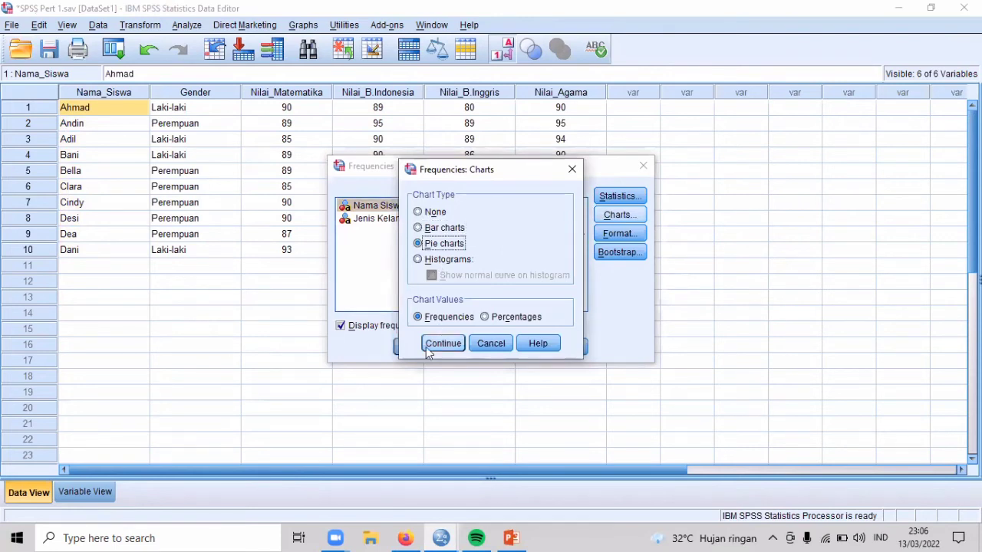
{"action": "key", "text": "Return"}
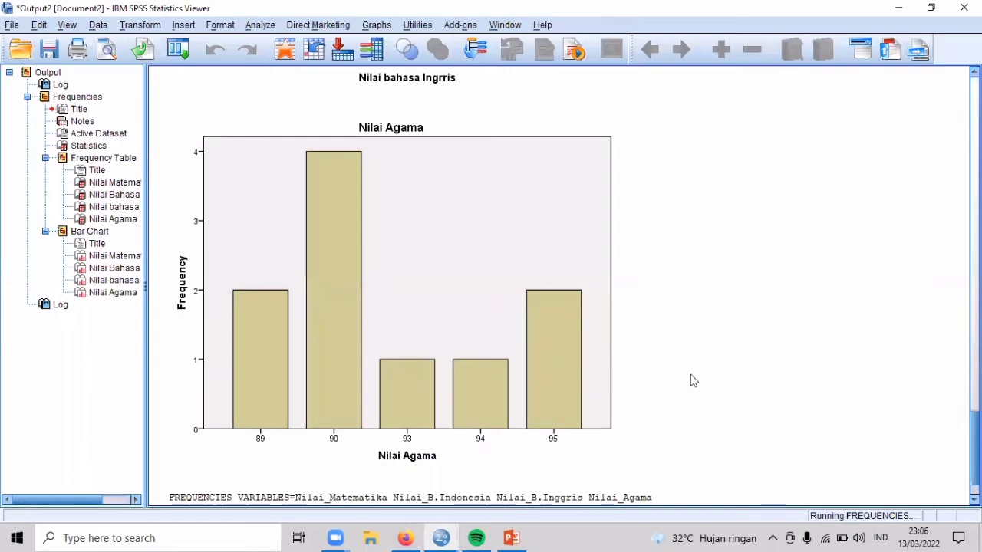
{"action": "scroll", "coordinate": [683, 368], "scroll_direction": "down", "scroll_amount": 10}
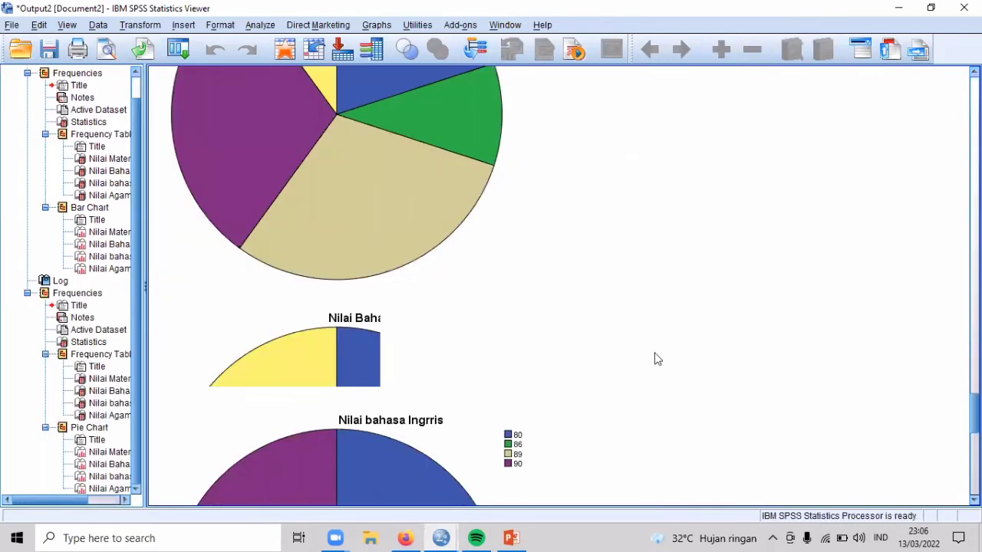
{"action": "scroll", "coordinate": [658, 362], "scroll_direction": "down", "scroll_amount": 3}
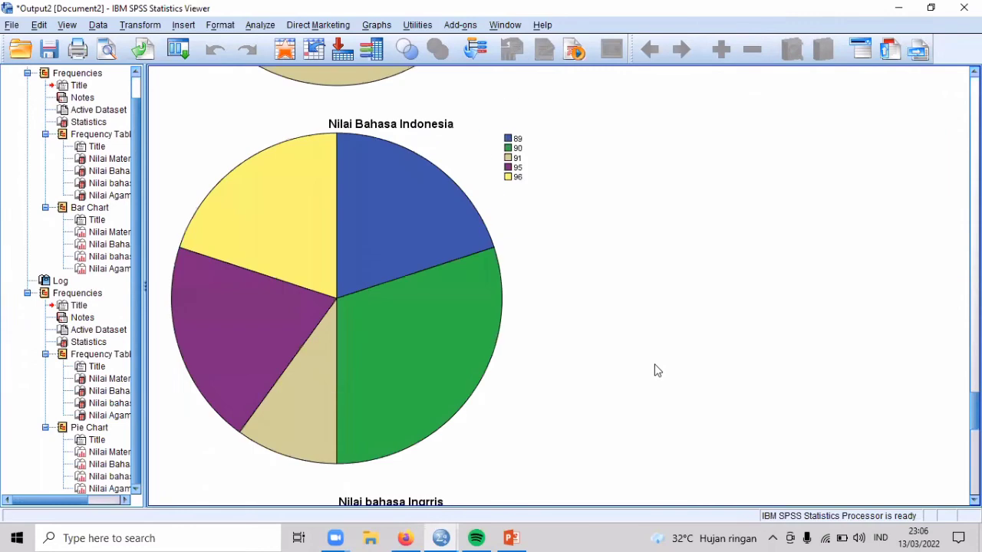
{"action": "scroll", "coordinate": [657, 371], "scroll_direction": "down", "scroll_amount": 5}
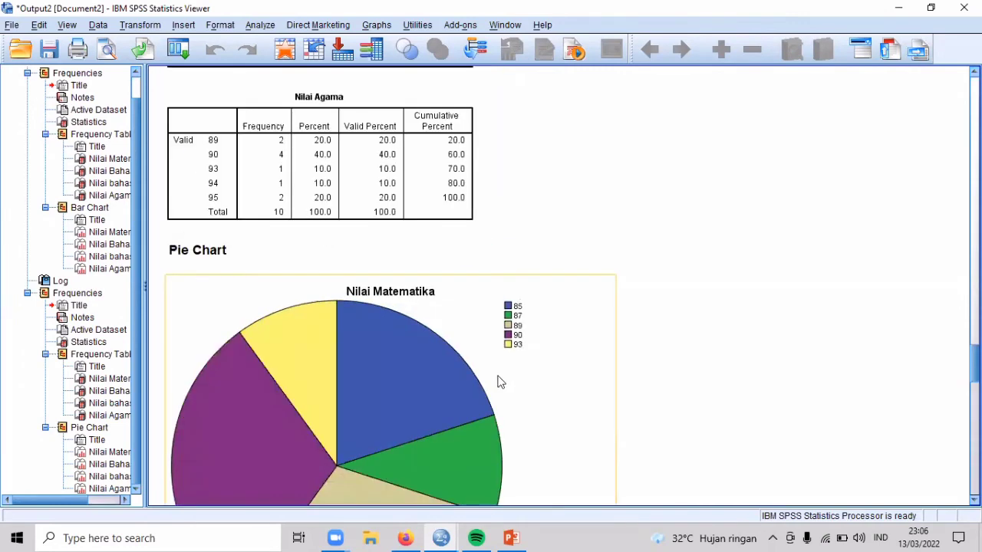
Rerun the Frequencies analysis from the dataset with histograms as the chart type and the normal curve option enabled
{"action": "left_click", "coordinate": [435, 531]}
{"action": "left_click", "coordinate": [466, 451]}
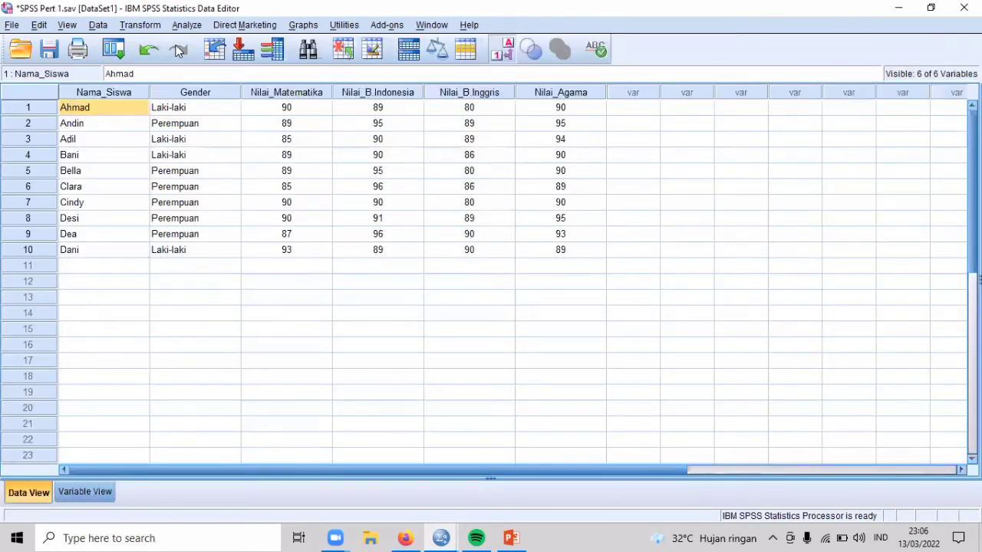
{"action": "left_click", "coordinate": [186, 25]}
{"action": "mouse_move", "coordinate": [241, 59]}
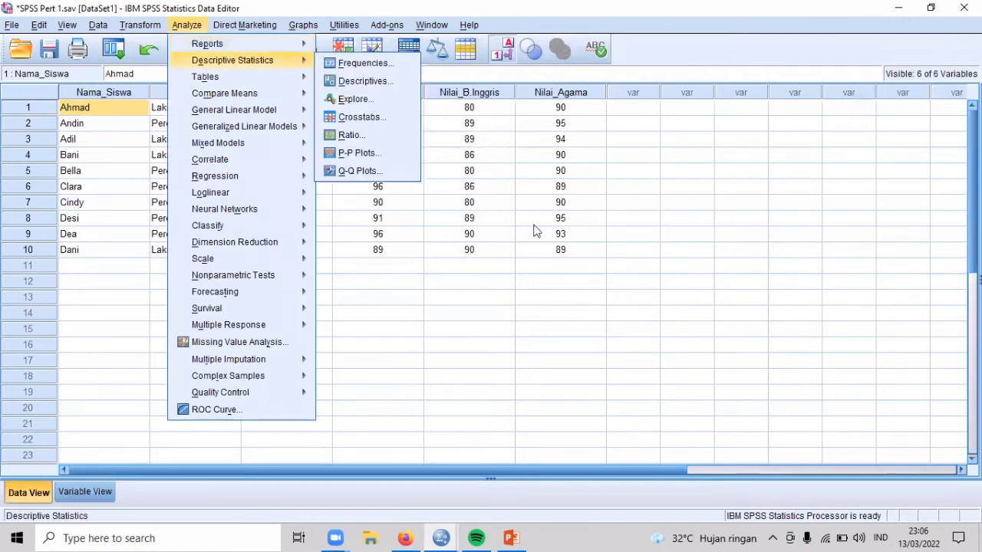
{"action": "left_click", "coordinate": [362, 61]}
{"action": "left_click", "coordinate": [616, 217]}
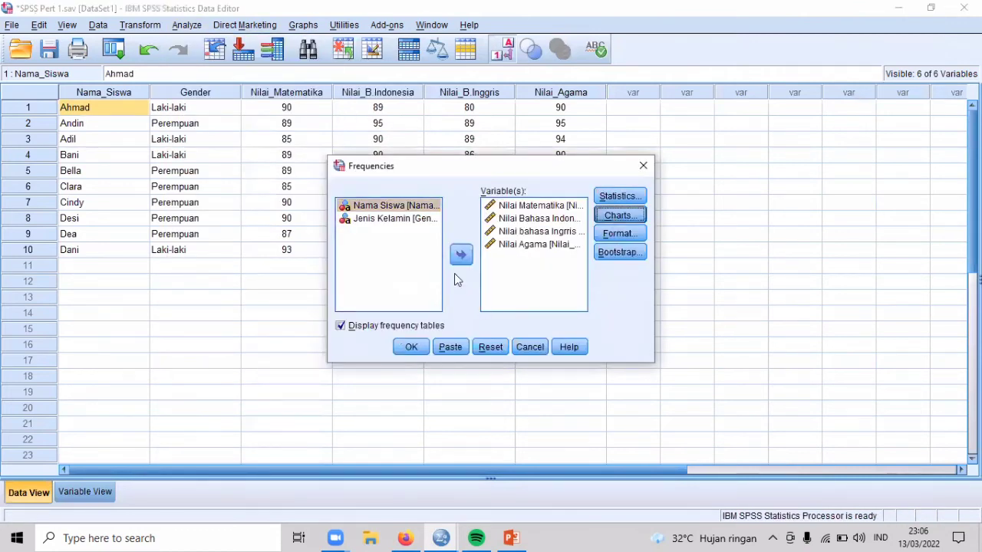
{"action": "left_click", "coordinate": [456, 261]}
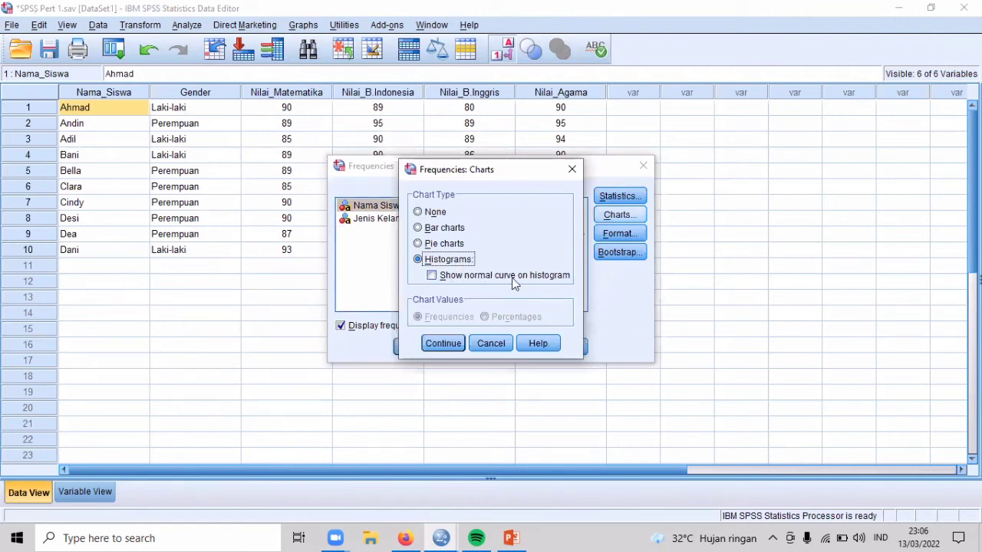
{"action": "left_click", "coordinate": [433, 276]}
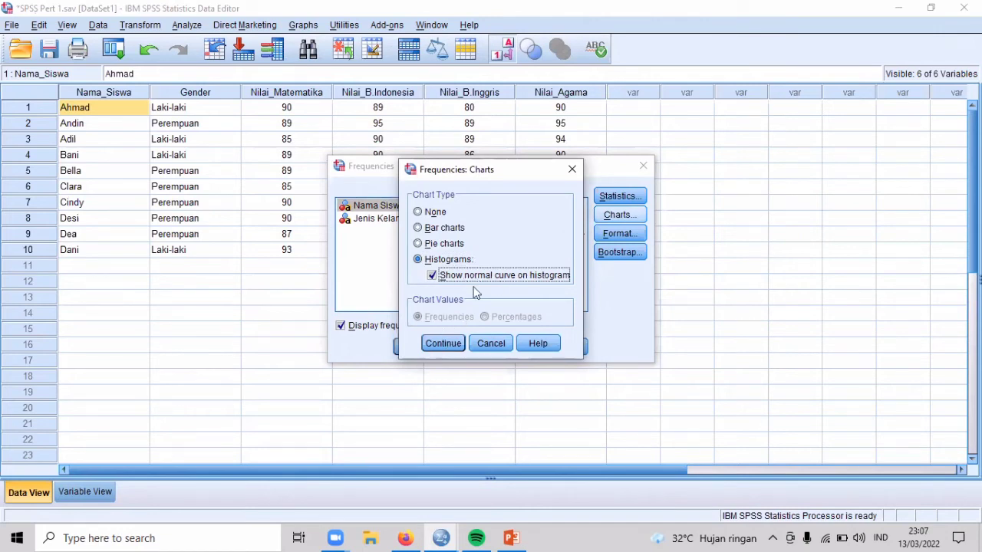
{"action": "left_click", "coordinate": [430, 351]}
{"action": "left_click", "coordinate": [409, 349]}
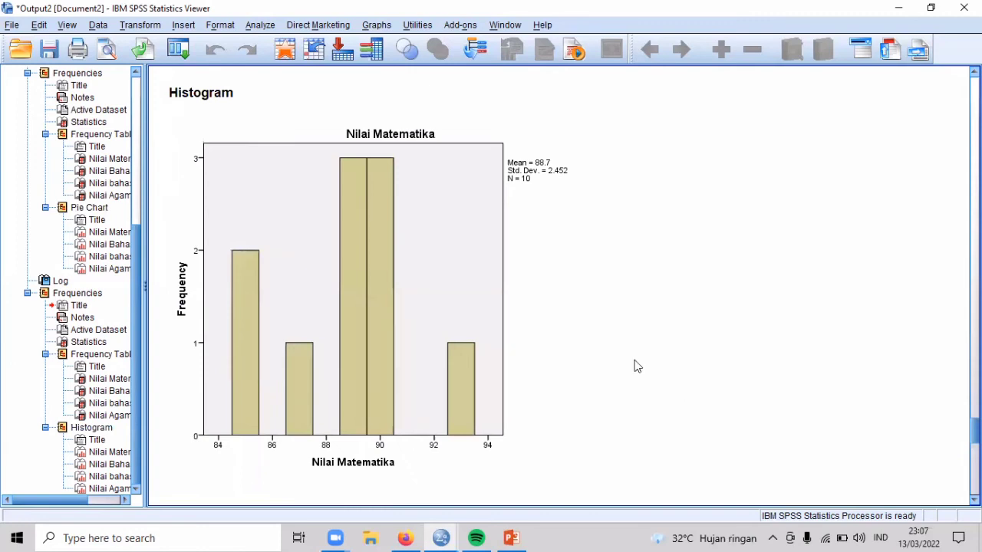
Review the histograms of the four score variables and compare them with the earlier pie and bar charts
{"action": "scroll", "coordinate": [633, 360], "scroll_direction": "down", "scroll_amount": 3}
{"action": "scroll", "coordinate": [633, 359], "scroll_direction": "down", "scroll_amount": 10}
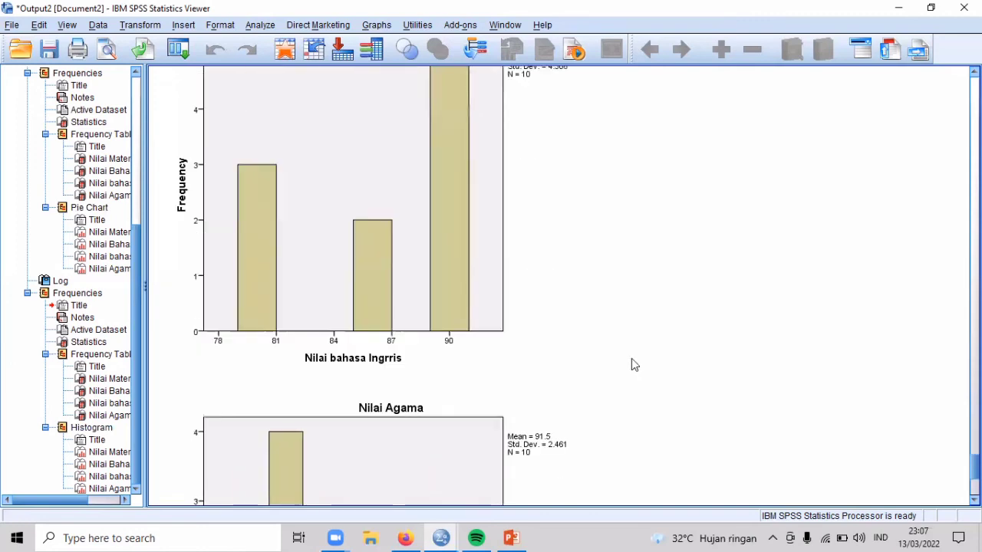
{"action": "scroll", "coordinate": [633, 354], "scroll_direction": "down", "scroll_amount": 3}
{"action": "scroll", "coordinate": [635, 356], "scroll_direction": "up", "scroll_amount": 10}
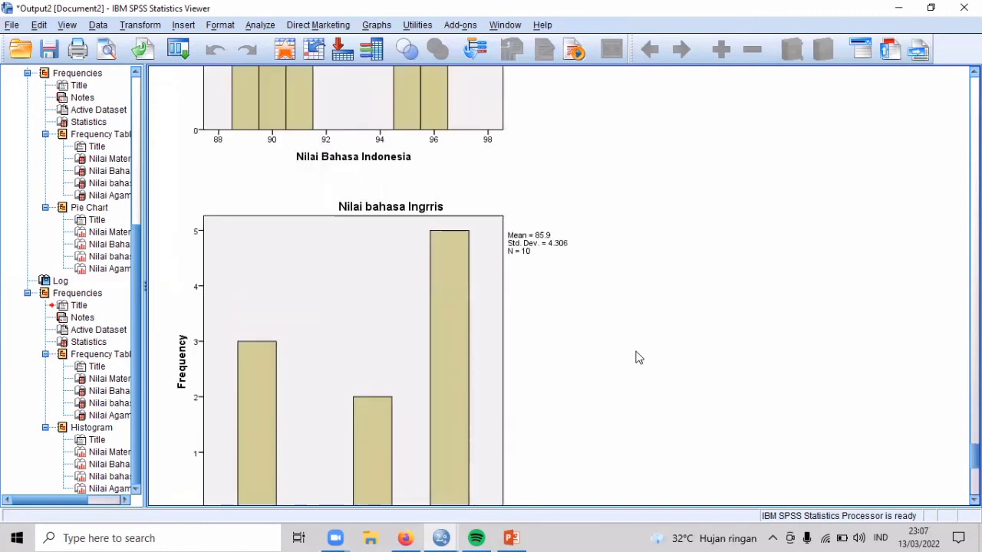
{"action": "scroll", "coordinate": [635, 356], "scroll_direction": "up", "scroll_amount": 15}
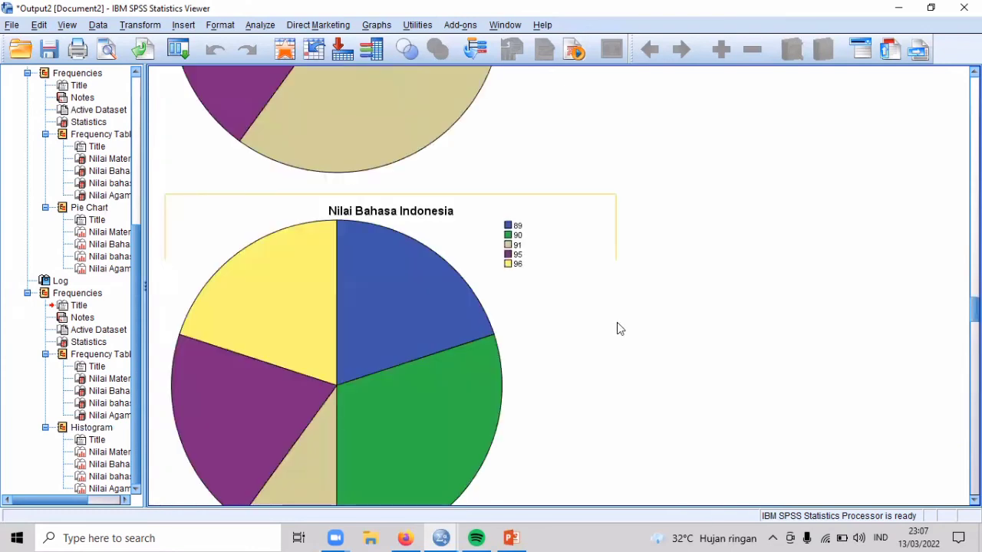
{"action": "scroll", "coordinate": [616, 329], "scroll_direction": "down", "scroll_amount": 5}
{"action": "scroll", "coordinate": [550, 311], "scroll_direction": "down", "scroll_amount": 15}
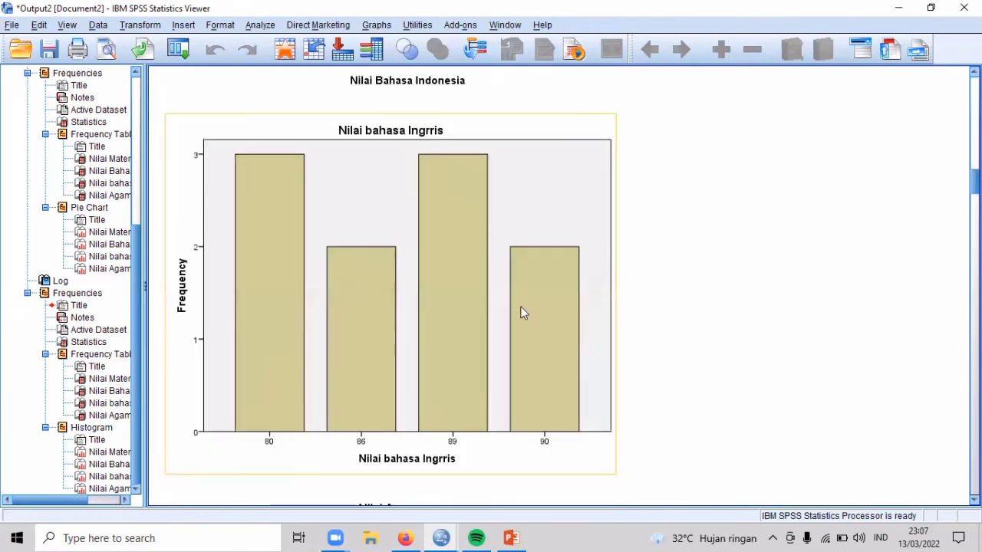
Open the Nilai Matematika bar chart from the first Frequencies output in the Chart Editor
{"action": "scroll", "coordinate": [520, 338], "scroll_direction": "up", "scroll_amount": 5}
{"action": "scroll", "coordinate": [535, 366], "scroll_direction": "up", "scroll_amount": 3}
{"action": "scroll", "coordinate": [745, 346], "scroll_direction": "down", "scroll_amount": 1}
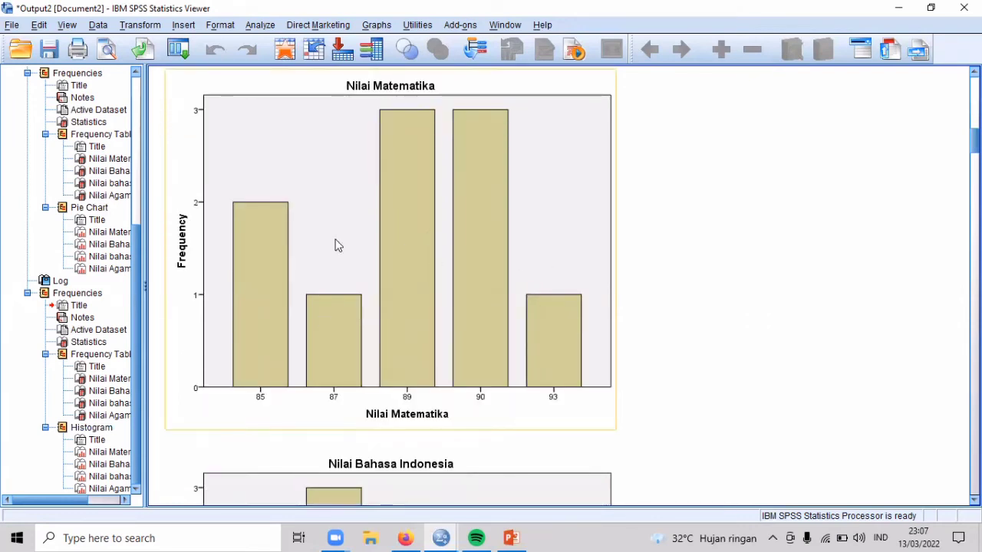
{"action": "left_click", "coordinate": [405, 215]}
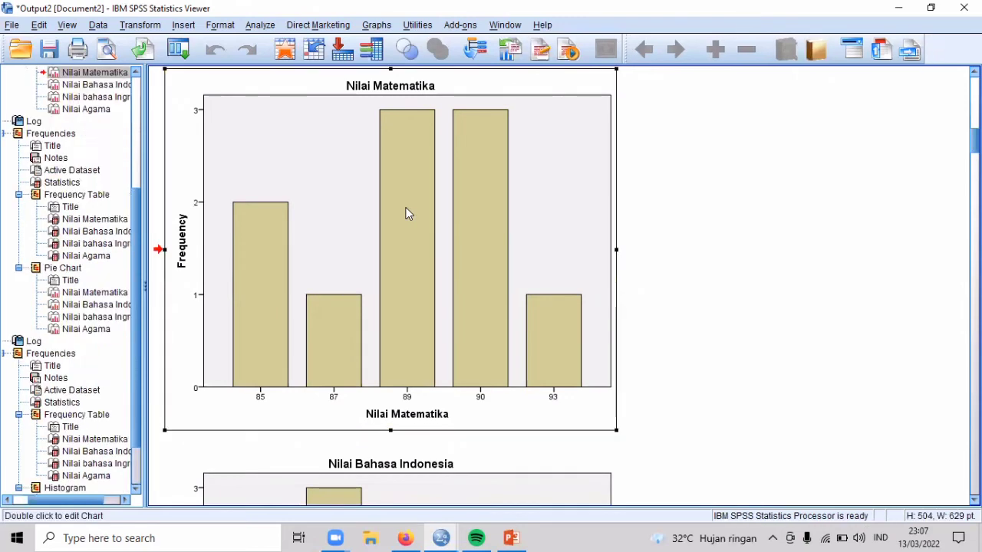
{"action": "double_click", "coordinate": [463, 241]}
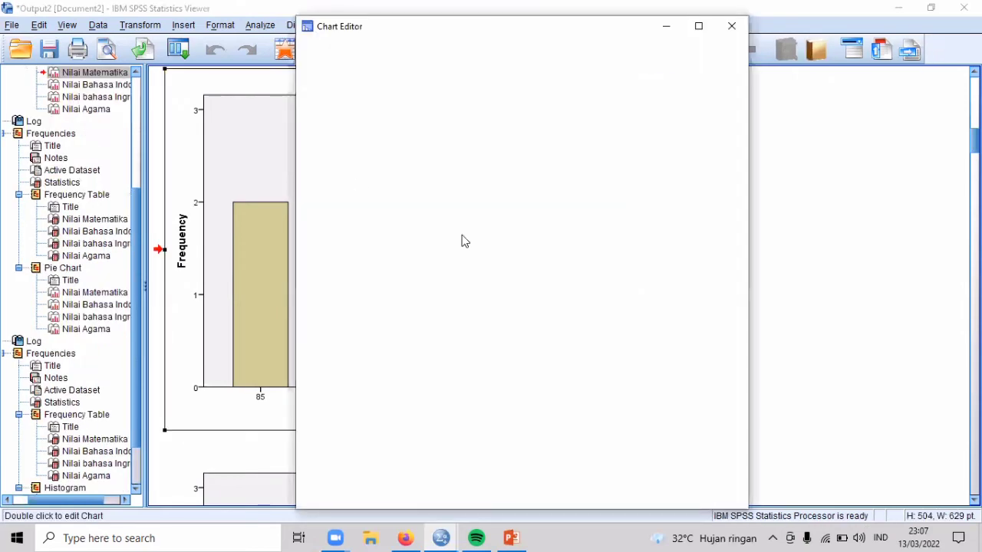
{"action": "left_click", "coordinate": [400, 270]}
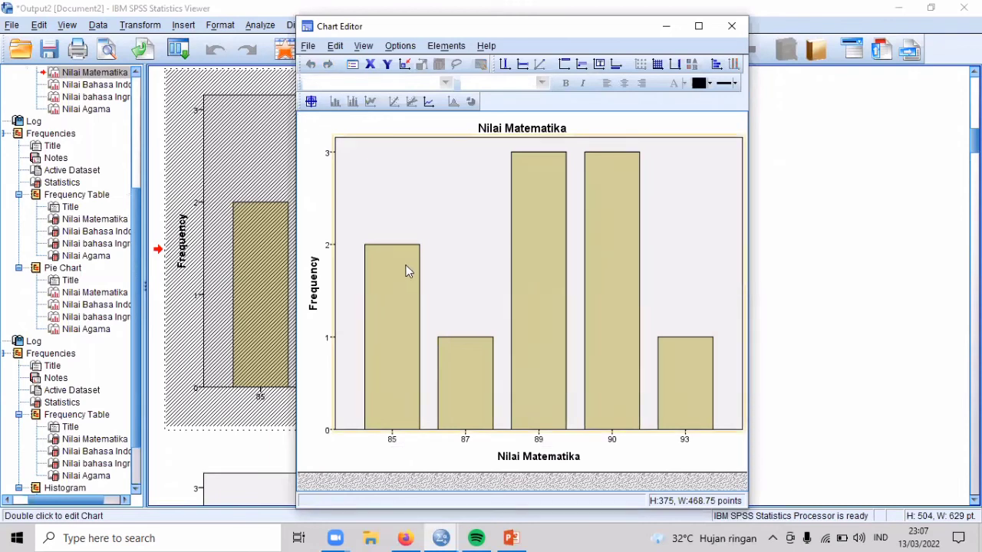
Select only the bar for score 85 in the Nilai Matematika chart and change its fill to bright red
{"action": "left_click", "coordinate": [396, 270]}
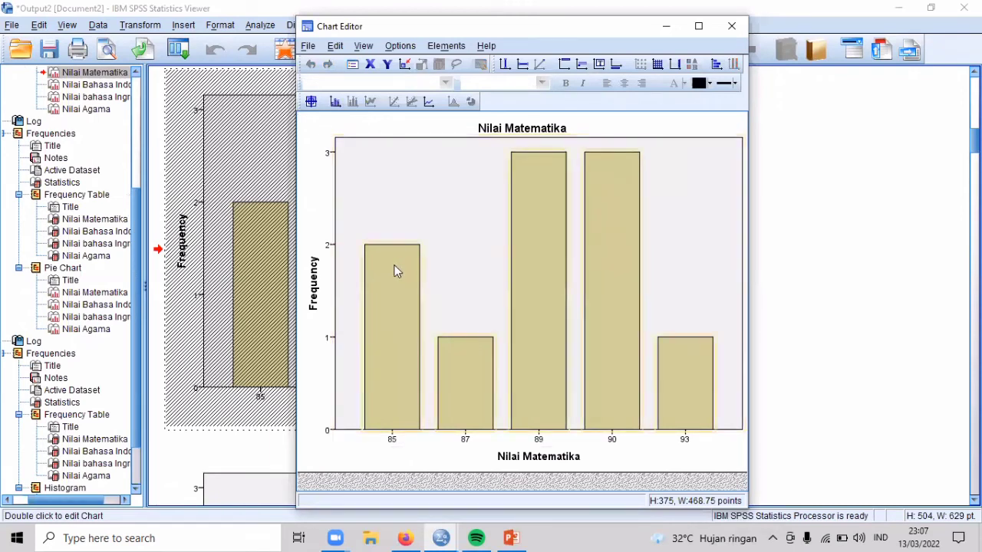
{"action": "left_click", "coordinate": [396, 267]}
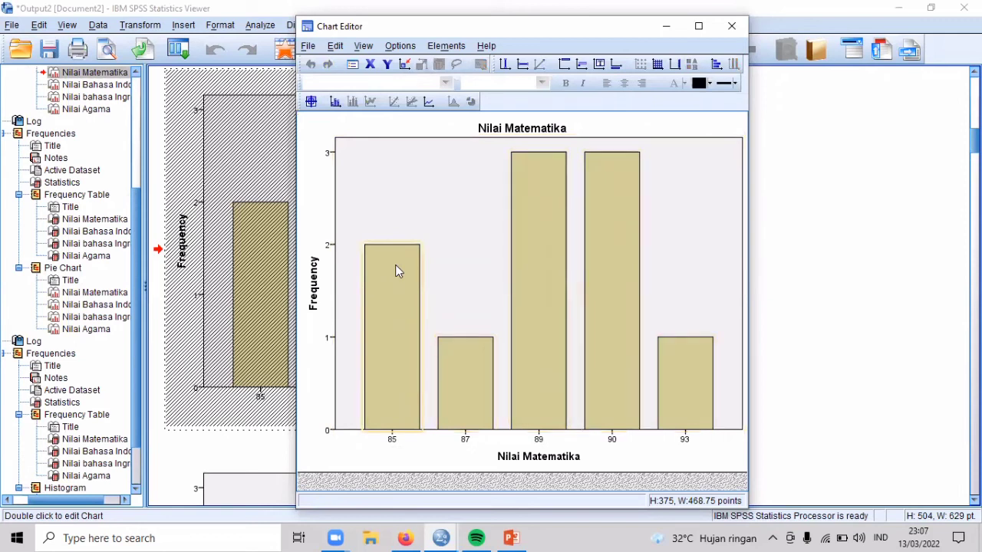
{"action": "double_click", "coordinate": [395, 265]}
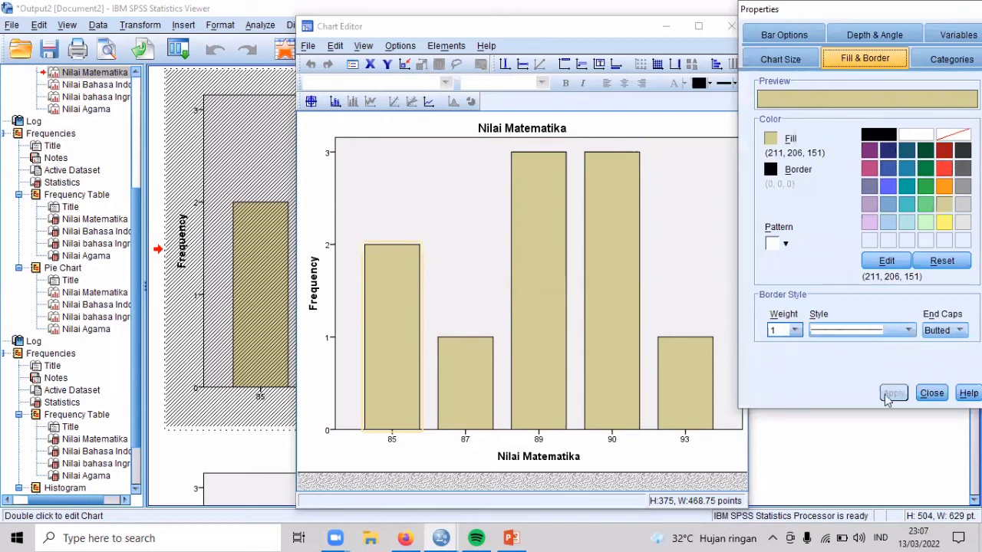
{"action": "left_click", "coordinate": [943, 168]}
Fill the bar for score 87 with purple (124, 40, 125) and the bar for score 89 with green (13, 141, 70)
{"action": "left_click", "coordinate": [465, 379]}
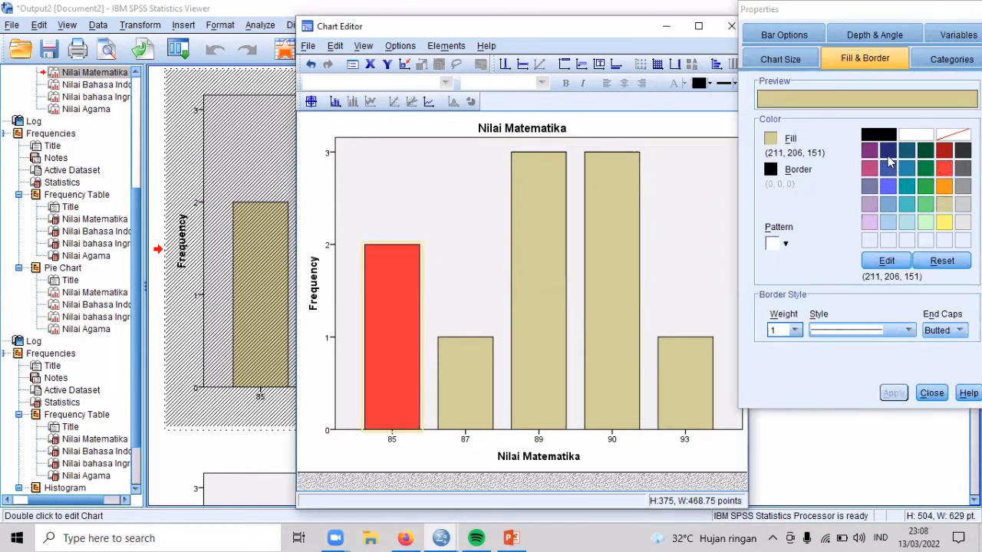
{"action": "left_click", "coordinate": [869, 150]}
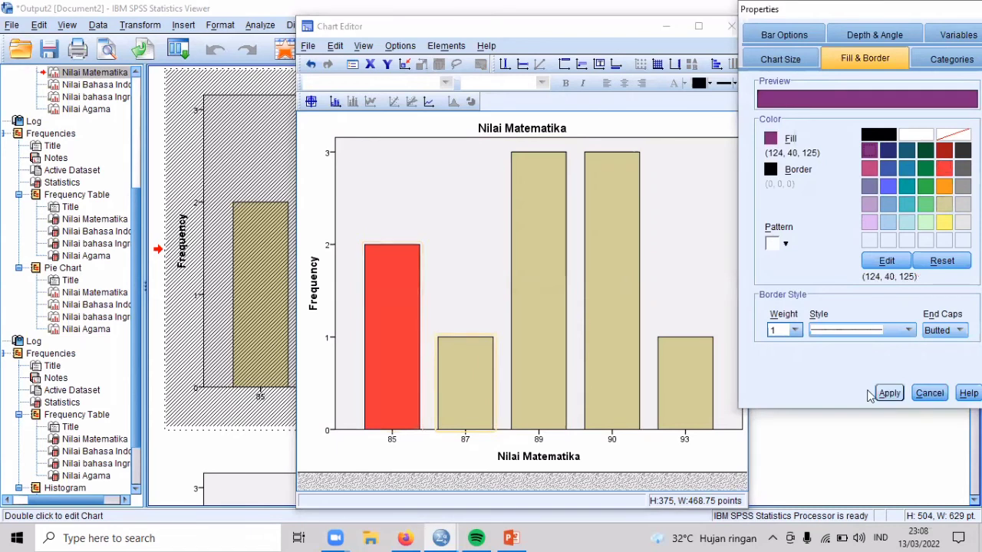
{"action": "left_click", "coordinate": [542, 314]}
{"action": "left_click", "coordinate": [925, 168]}
{"action": "left_click", "coordinate": [890, 393]}
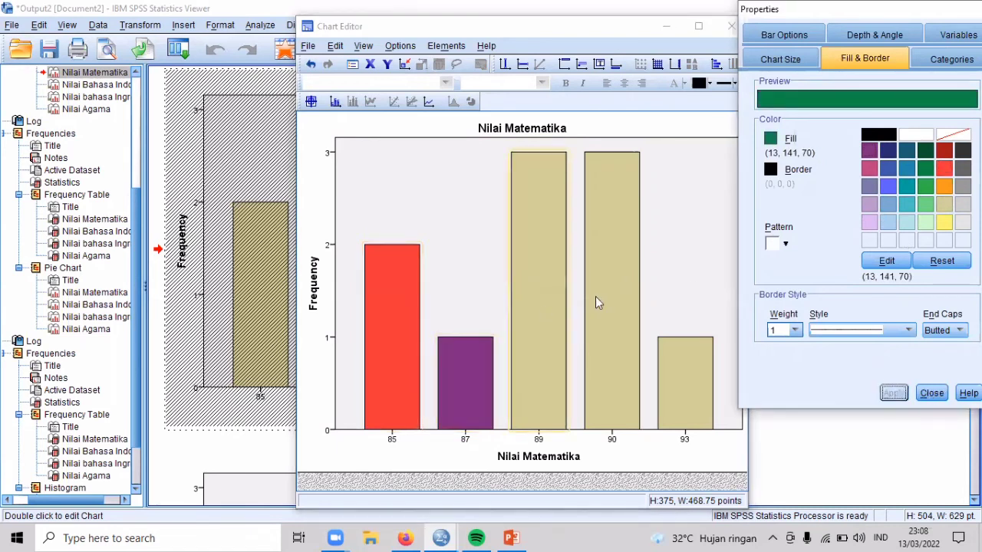
Fill the bar for score 90 with grey (153, 153, 153) and close the Chart Editor
{"action": "left_click", "coordinate": [597, 295]}
{"action": "left_click", "coordinate": [962, 187]}
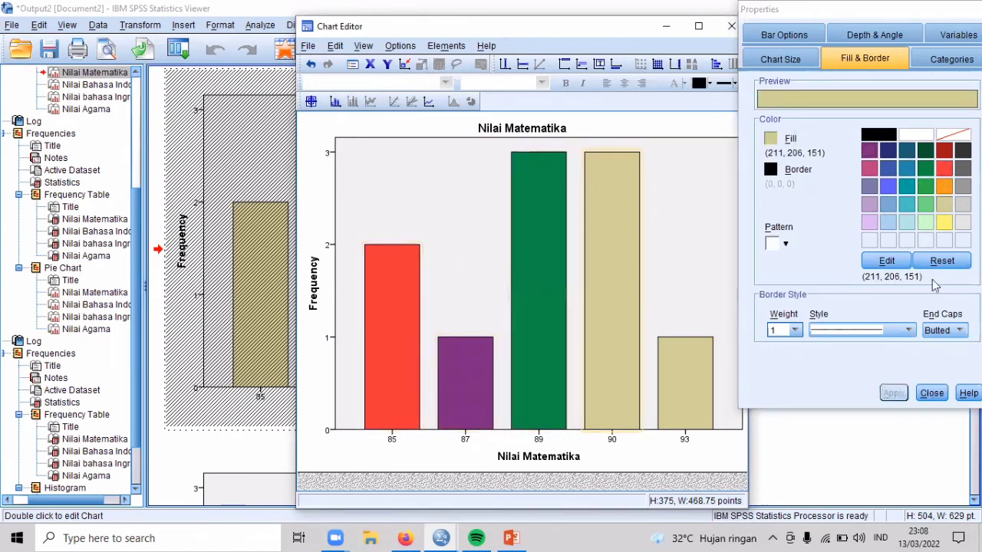
{"action": "left_click", "coordinate": [900, 393]}
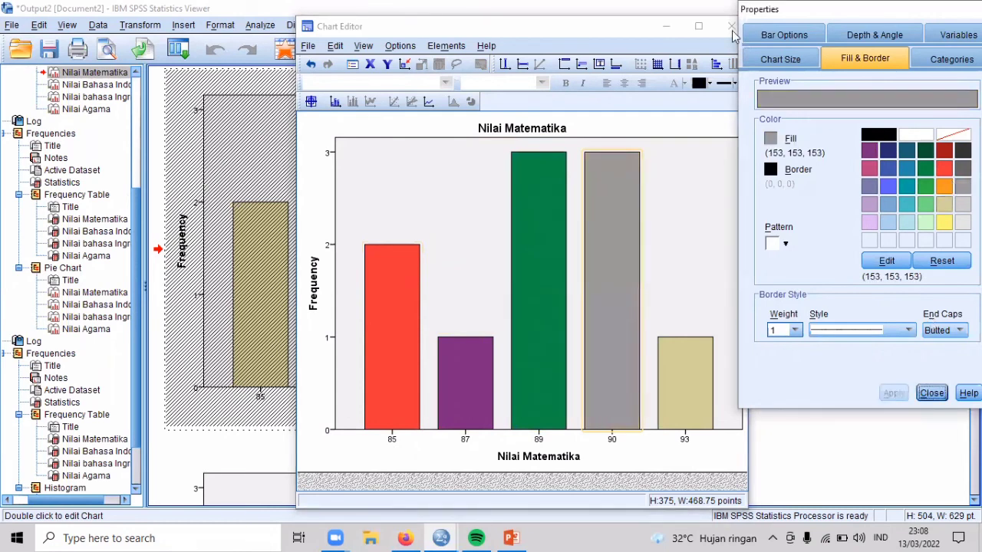
{"action": "left_click", "coordinate": [731, 27]}
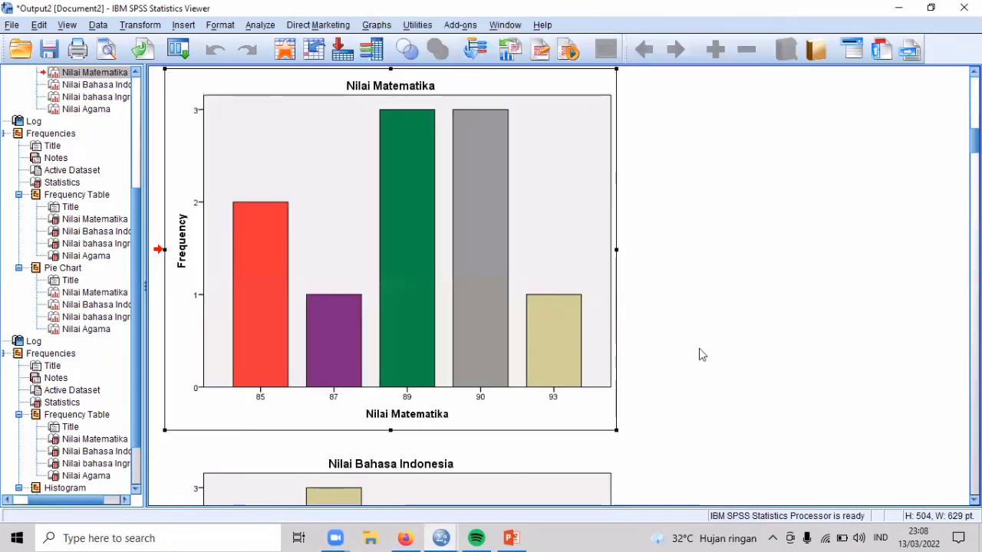
Open the Nilai Matematika pie chart for editing, apply Explode Slice to the whole pie and close the Chart Editor
{"action": "scroll", "coordinate": [699, 354], "scroll_direction": "down", "scroll_amount": 10}
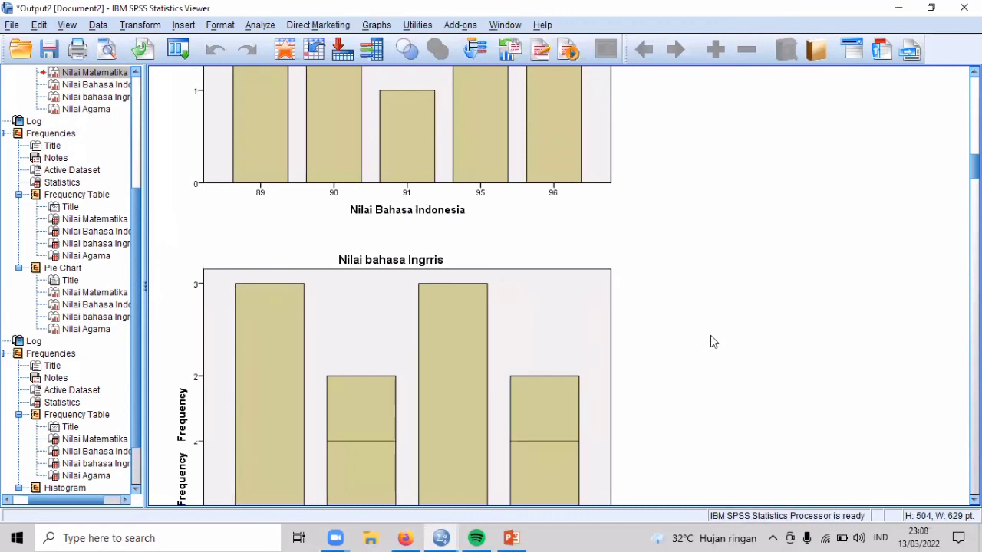
{"action": "scroll", "coordinate": [710, 335], "scroll_direction": "down", "scroll_amount": 15}
{"action": "left_click", "coordinate": [363, 315]}
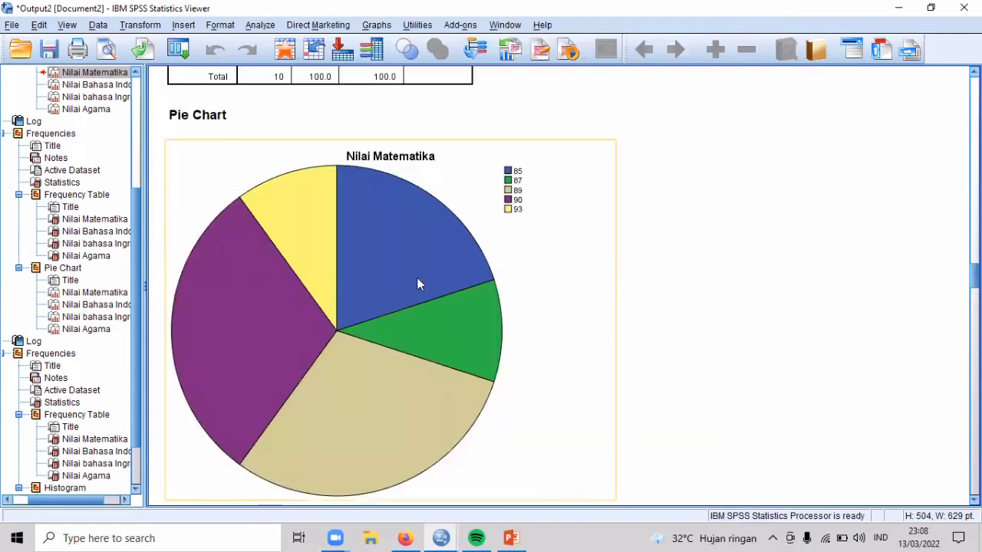
{"action": "double_click", "coordinate": [460, 266]}
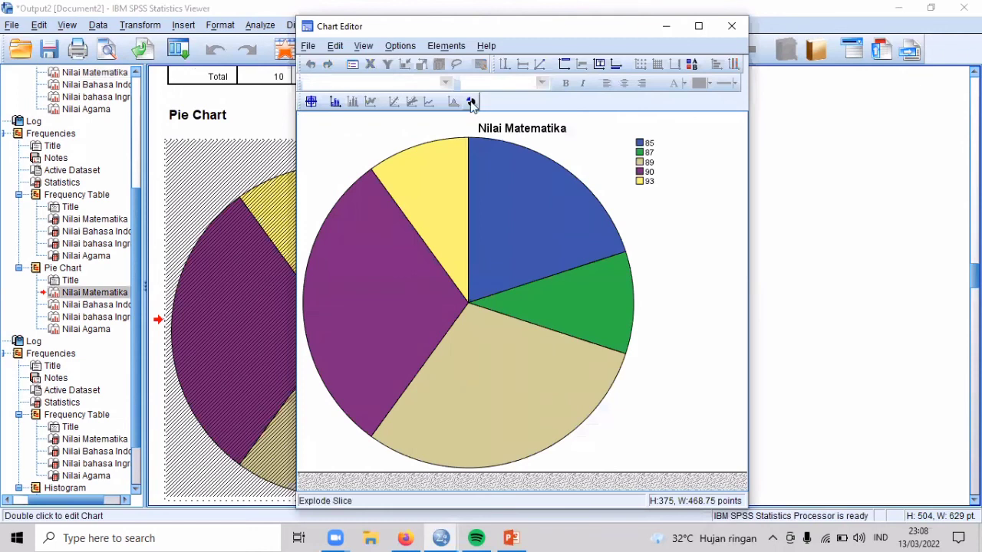
{"action": "left_click", "coordinate": [471, 101]}
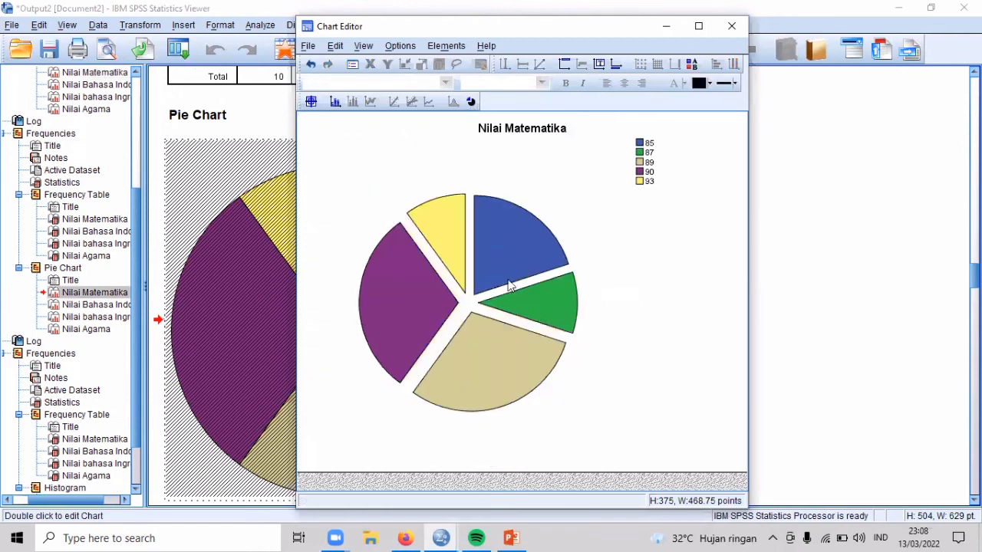
{"action": "left_click", "coordinate": [471, 101]}
{"action": "left_click", "coordinate": [732, 26]}
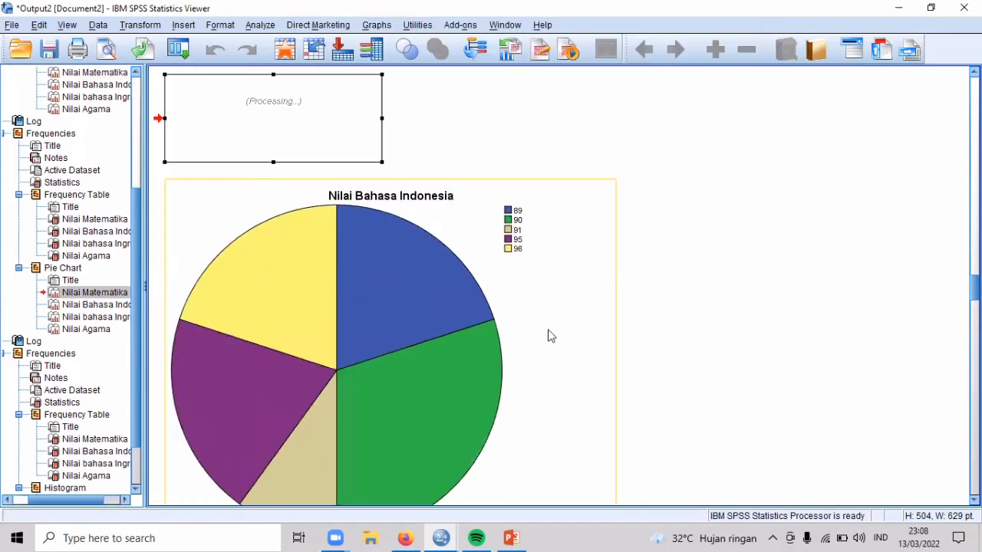
Explode all slices of the Nilai Bahasa Indonesia pie chart in the Chart Editor and close it
{"action": "left_click", "coordinate": [455, 378]}
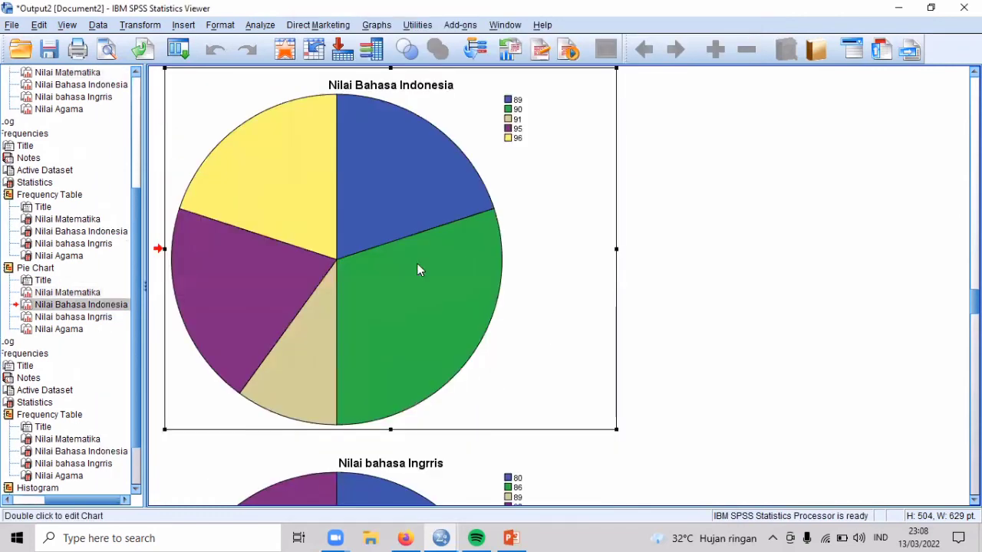
{"action": "double_click", "coordinate": [471, 94]}
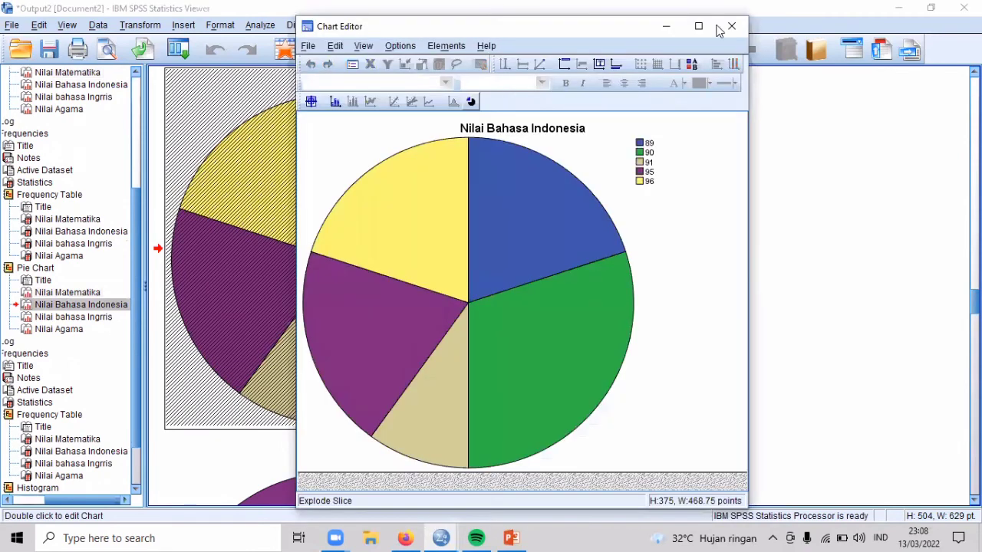
{"action": "left_click", "coordinate": [731, 26]}
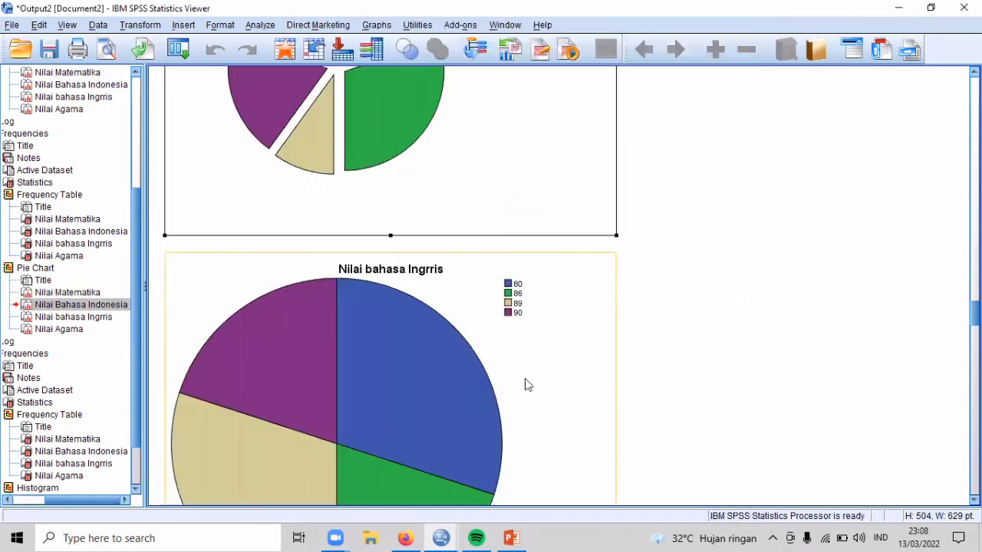
Look through the remaining charts down to the Nilai Agama histogram and return to the SPSS Pert 1.sav dataset
{"action": "scroll", "coordinate": [682, 370], "scroll_direction": "down", "scroll_amount": 10}
{"action": "scroll", "coordinate": [682, 370], "scroll_direction": "down", "scroll_amount": 10}
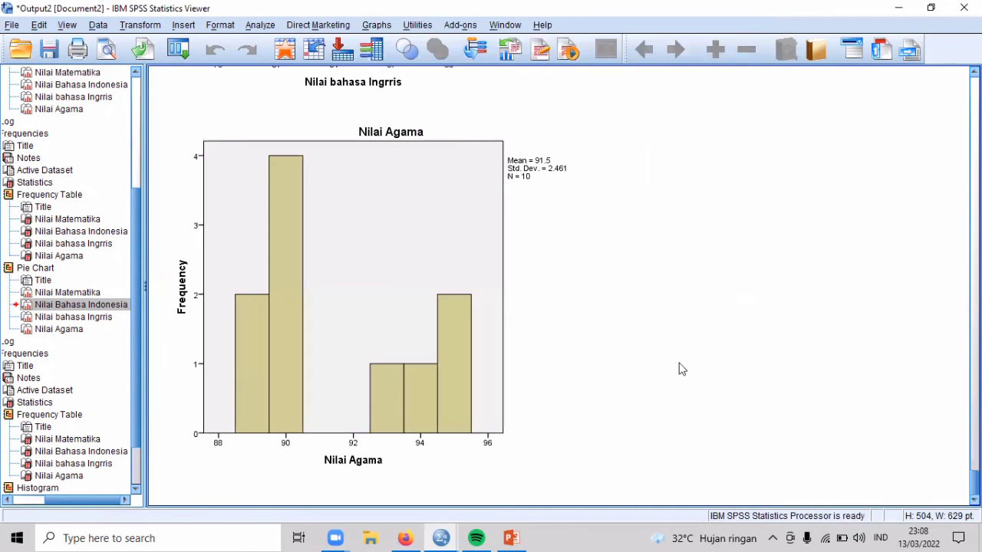
{"action": "left_click", "coordinate": [454, 532]}
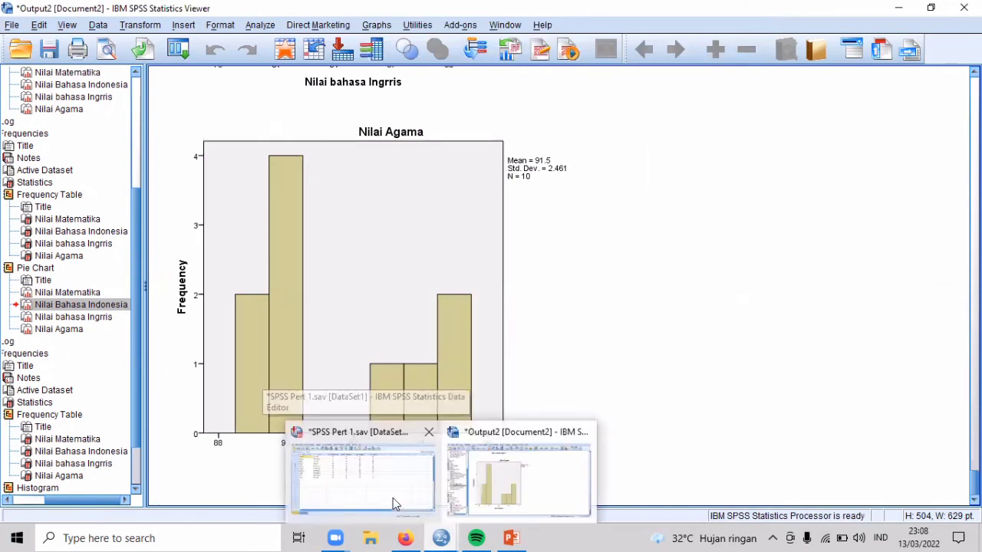
{"action": "left_click", "coordinate": [398, 498]}
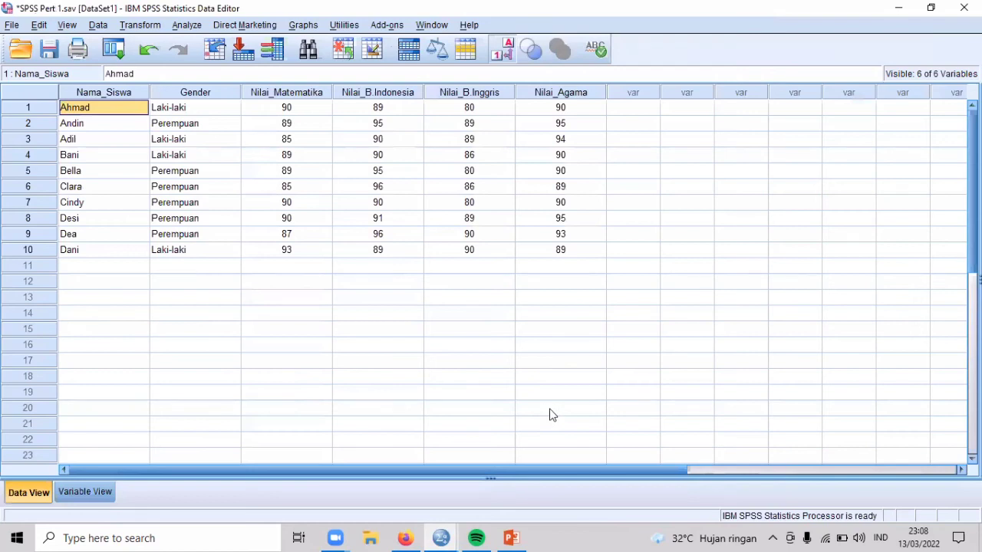